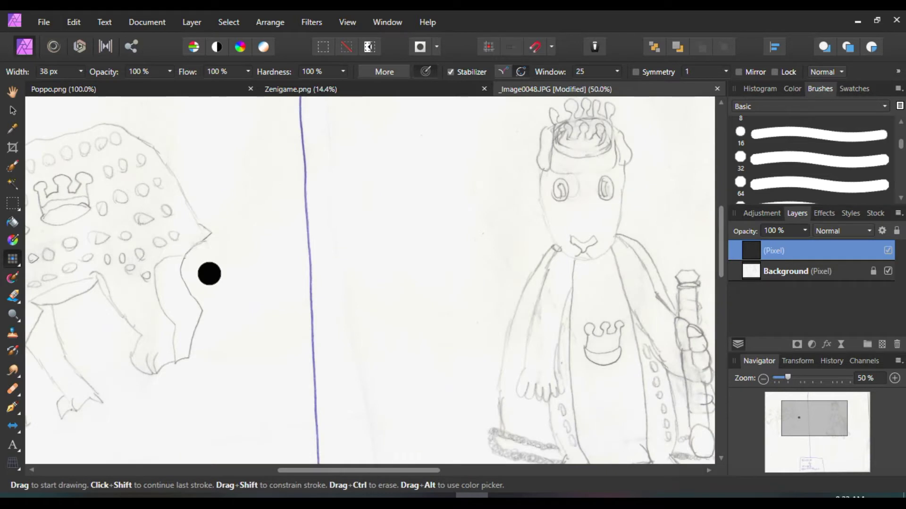
# Step: Trace the spotted animal's forehead, snout tip and nostril lines in black over the pencil sketch with the 38 px Pixel tool
pyautogui.moveTo(381, 470); pyautogui.dragTo(268, 470)
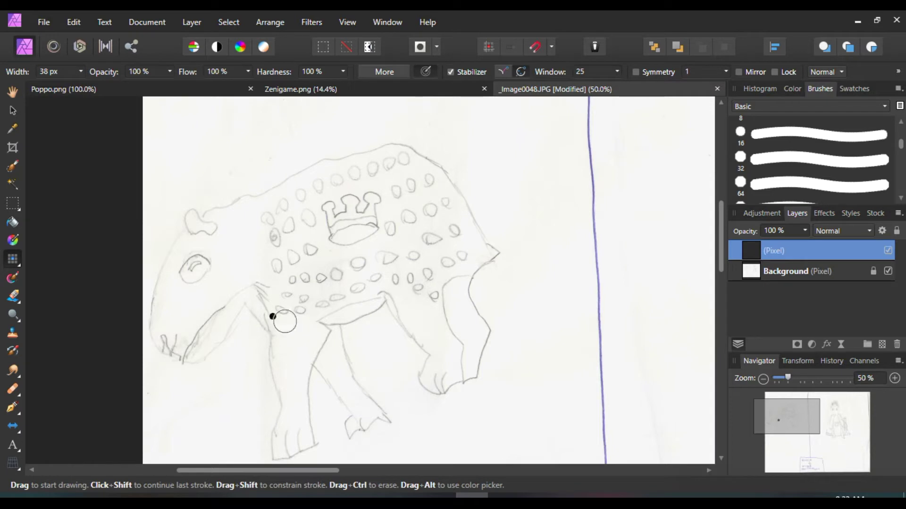
pyautogui.moveTo(187, 228)
pyautogui.mouseDown()
pyautogui.moveTo(159, 279)
pyautogui.moveTo(154, 339)
pyautogui.mouseUp()
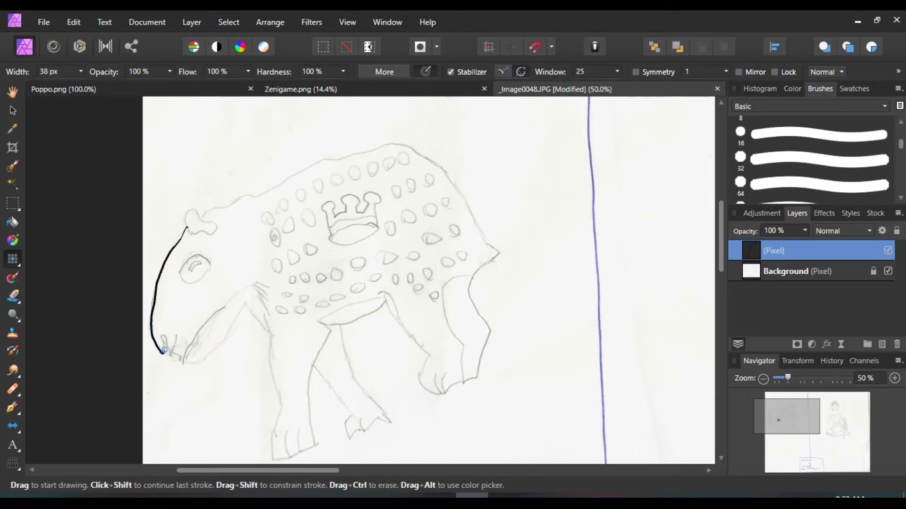
pyautogui.moveTo(168, 344); pyautogui.dragTo(175, 337)
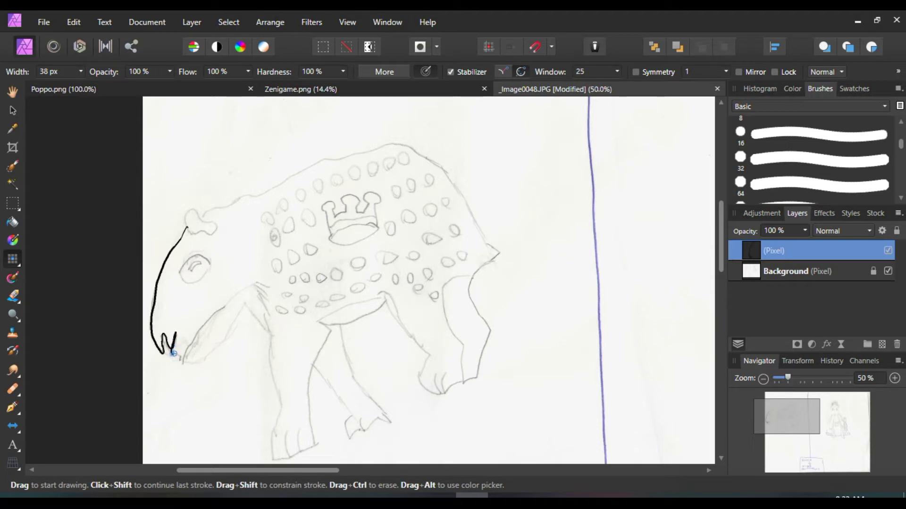
pyautogui.moveTo(166, 351); pyautogui.dragTo(178, 359)
pyautogui.moveTo(174, 356); pyautogui.dragTo(176, 358)
pyautogui.hotkey('ctrl', '+')
pyautogui.hotkey('ctrl', '-')
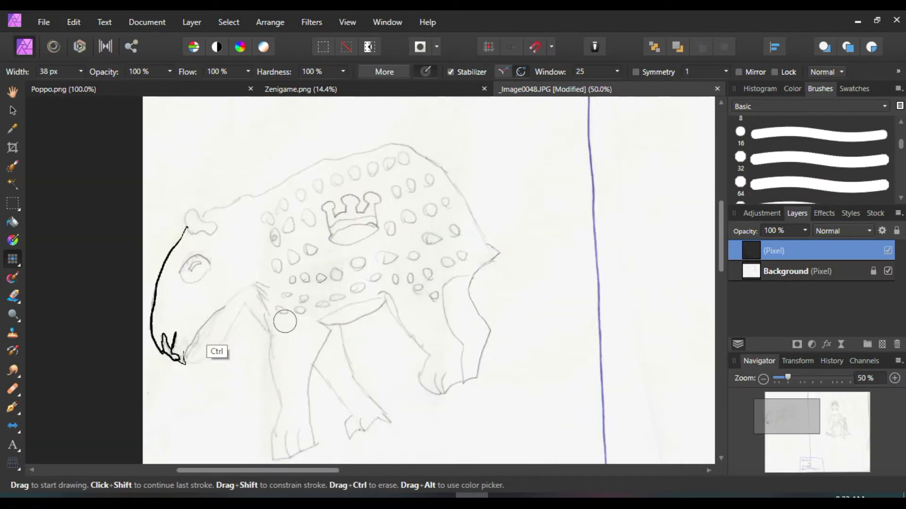
# Step: Ink the rest of the animal's outline: lower jaw, near legs with toes, belly, rump, back and ear
pyautogui.moveTo(226, 306); pyautogui.dragTo(226, 305)
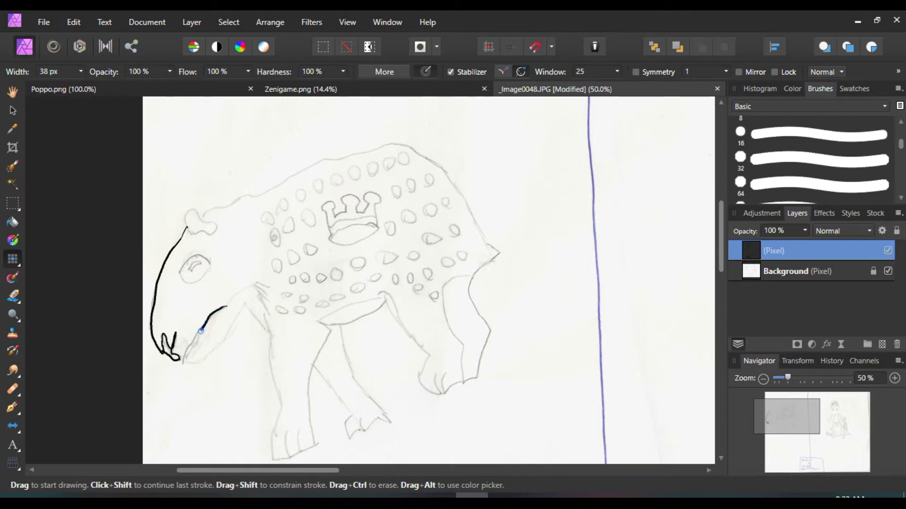
pyautogui.moveTo(178, 362)
pyautogui.mouseDown()
pyautogui.moveTo(218, 345)
pyautogui.moveTo(237, 308)
pyautogui.moveTo(254, 309)
pyautogui.moveTo(269, 329)
pyautogui.moveTo(282, 411)
pyautogui.moveTo(274, 453)
pyautogui.moveTo(285, 453)
pyautogui.moveTo(283, 437)
pyautogui.moveTo(285, 455)
pyautogui.moveTo(302, 448)
pyautogui.moveTo(299, 431)
pyautogui.moveTo(308, 449)
pyautogui.moveTo(329, 329)
pyautogui.moveTo(319, 323)
pyautogui.moveTo(390, 300)
pyautogui.moveTo(434, 350)
pyautogui.moveTo(418, 378)
pyautogui.moveTo(430, 392)
pyautogui.moveTo(438, 373)
pyautogui.moveTo(460, 379)
pyautogui.moveTo(445, 295)
pyautogui.moveTo(498, 255)
pyautogui.moveTo(455, 186)
pyautogui.moveTo(396, 146)
pyautogui.moveTo(202, 219)
pyautogui.moveTo(216, 228)
pyautogui.moveTo(190, 208)
pyautogui.mouseUp()
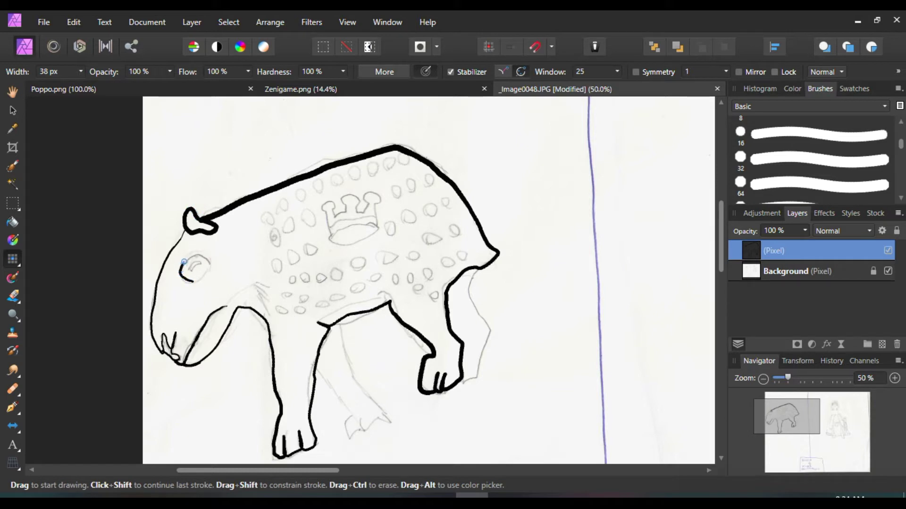
# Step: Ink the animal's oval eye and the small curved highlight shape inside it
pyautogui.moveTo(197, 249)
pyautogui.mouseDown()
pyautogui.moveTo(212, 254)
pyautogui.moveTo(193, 282)
pyautogui.moveTo(181, 268)
pyautogui.moveTo(203, 261)
pyautogui.mouseUp()
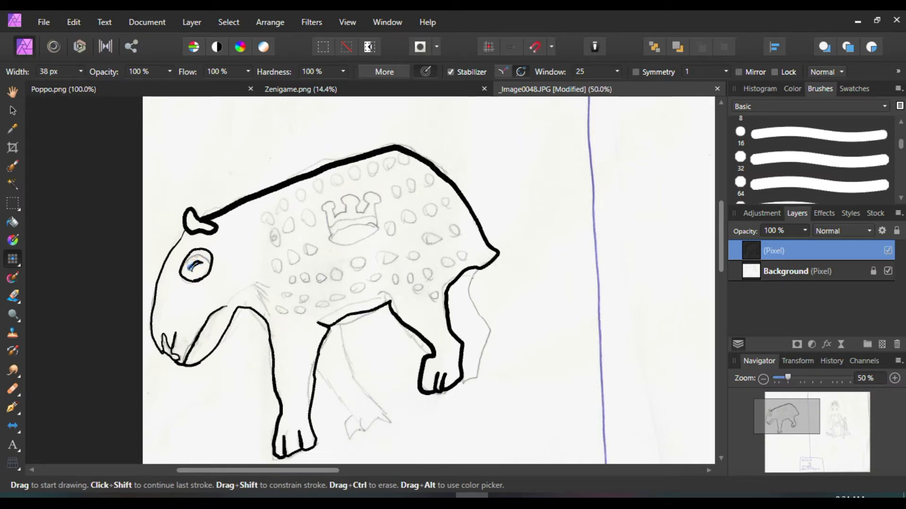
pyautogui.scroll(1, 285, 321)
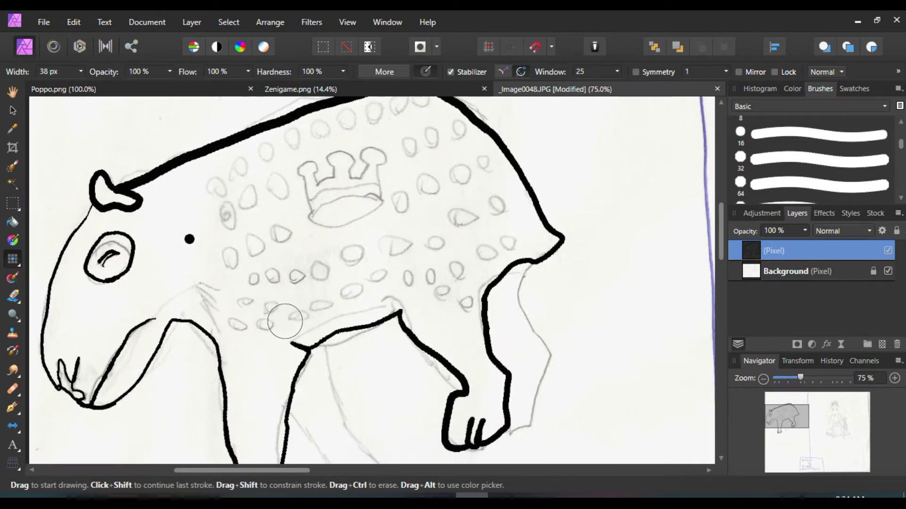
pyautogui.scroll(-1, 284, 321)
pyautogui.hotkey('ctrl', 'z')
pyautogui.hotkey('ctrl', 'z')
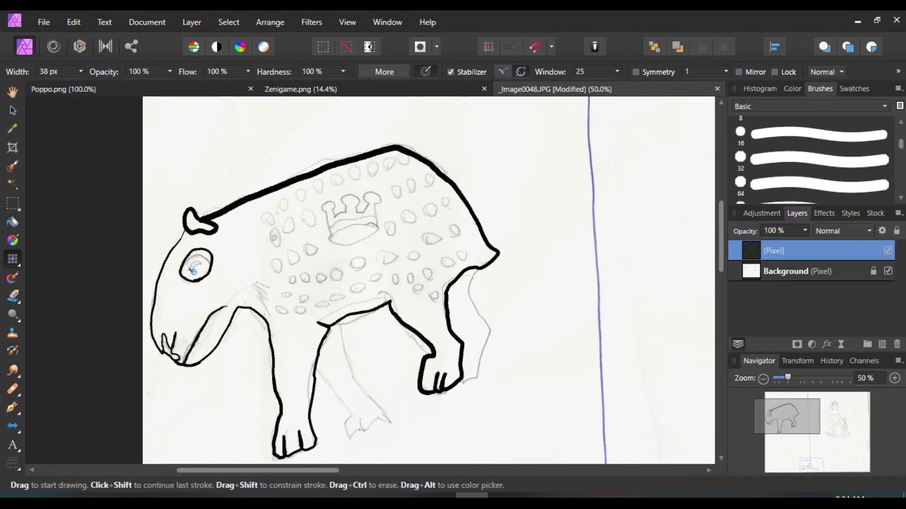
pyautogui.moveTo(195, 272)
pyautogui.mouseDown()
pyautogui.moveTo(203, 264)
pyautogui.moveTo(191, 267)
pyautogui.mouseUp()
# Step: Ink the far front leg and its clawed foot behind the near front leg
pyautogui.moveTo(336, 320)
pyautogui.mouseDown()
pyautogui.moveTo(393, 423)
pyautogui.moveTo(378, 418)
pyautogui.moveTo(351, 435)
pyautogui.moveTo(350, 413)
pyautogui.moveTo(313, 364)
pyautogui.mouseUp()
pyautogui.click(359, 363)
pyautogui.moveTo(461, 381)
pyautogui.mouseDown()
pyautogui.moveTo(477, 377)
pyautogui.moveTo(486, 335)
pyautogui.moveTo(464, 295)
pyautogui.moveTo(473, 272)
pyautogui.mouseUp()
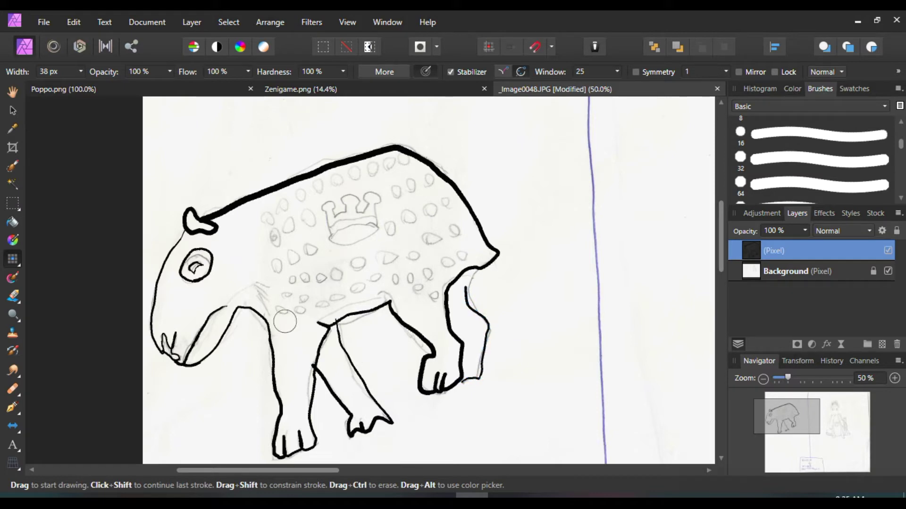
pyautogui.scroll(1, 285, 321)
pyautogui.scroll(-1, 285, 322)
pyautogui.hotkey('ctrl', 'z')
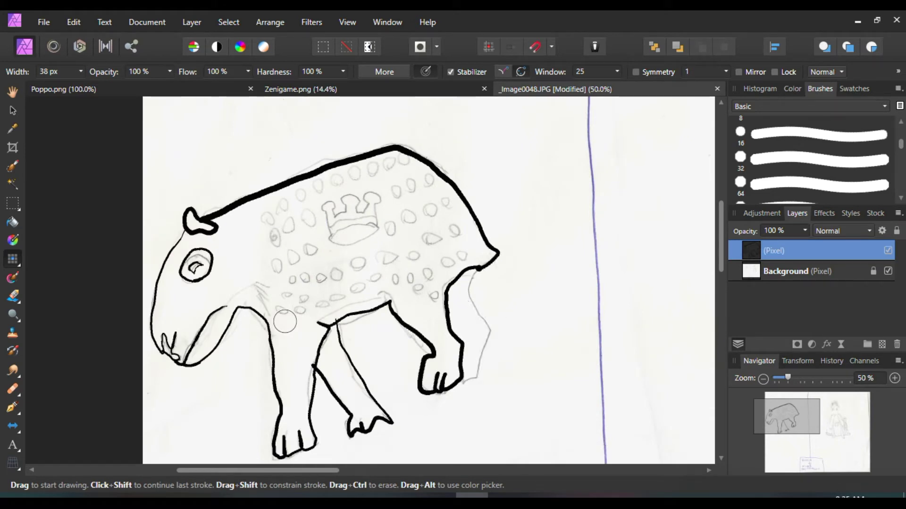
pyautogui.moveTo(475, 270)
pyautogui.mouseDown()
pyautogui.moveTo(475, 305)
pyautogui.moveTo(491, 339)
pyautogui.moveTo(464, 386)
pyautogui.mouseUp()
pyautogui.hotkey('ctrl', '+')
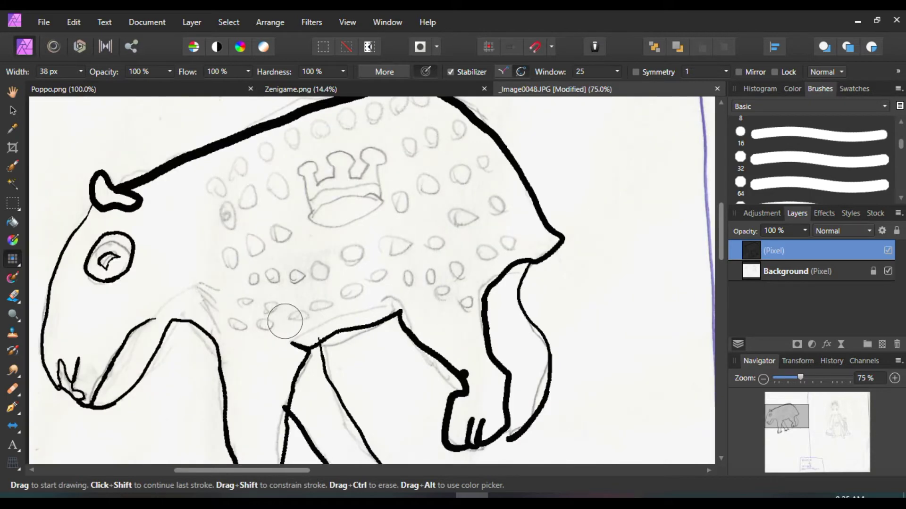
pyautogui.hotkey('ctrl', '-')
pyautogui.hotkey('ctrl', 'z')
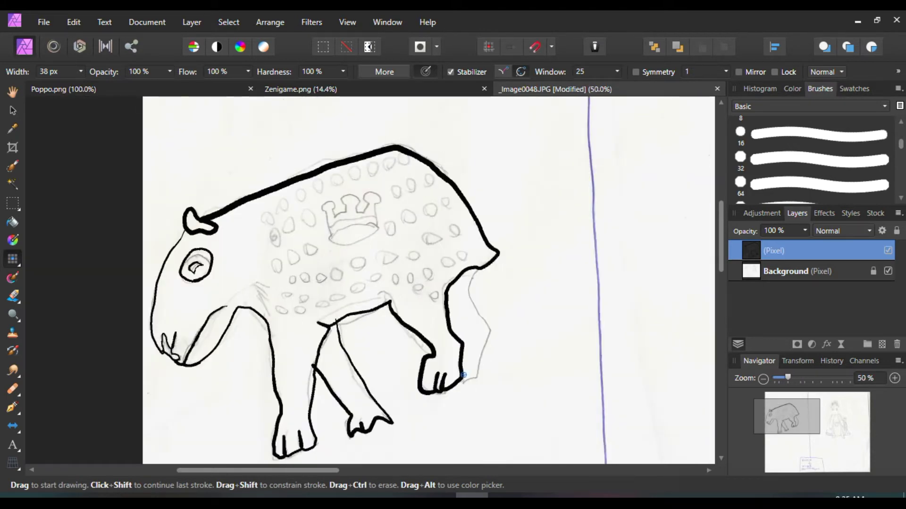
# Step: Ink the outline of the far hind leg between the rump and the near hind foot
pyautogui.moveTo(477, 372)
pyautogui.mouseDown()
pyautogui.moveTo(486, 326)
pyautogui.moveTo(468, 303)
pyautogui.moveTo(473, 273)
pyautogui.moveTo(473, 306)
pyautogui.moveTo(491, 340)
pyautogui.moveTo(478, 379)
pyautogui.moveTo(468, 378)
pyautogui.mouseUp()
pyautogui.hotkey('ctrl', 'z')
pyautogui.hotkey('ctrl', 'z')
# Step: Ink a row of six small oval spots along the animal's belly
pyautogui.moveTo(280, 311)
pyautogui.mouseDown()
pyautogui.moveTo(275, 305)
pyautogui.moveTo(283, 313)
pyautogui.mouseUp()
pyautogui.hotkey('ctrl', 'z')
pyautogui.moveTo(315, 307)
pyautogui.mouseDown()
pyautogui.moveTo(303, 310)
pyautogui.moveTo(352, 291)
pyautogui.moveTo(323, 306)
pyautogui.mouseUp()
pyautogui.click(325, 310)
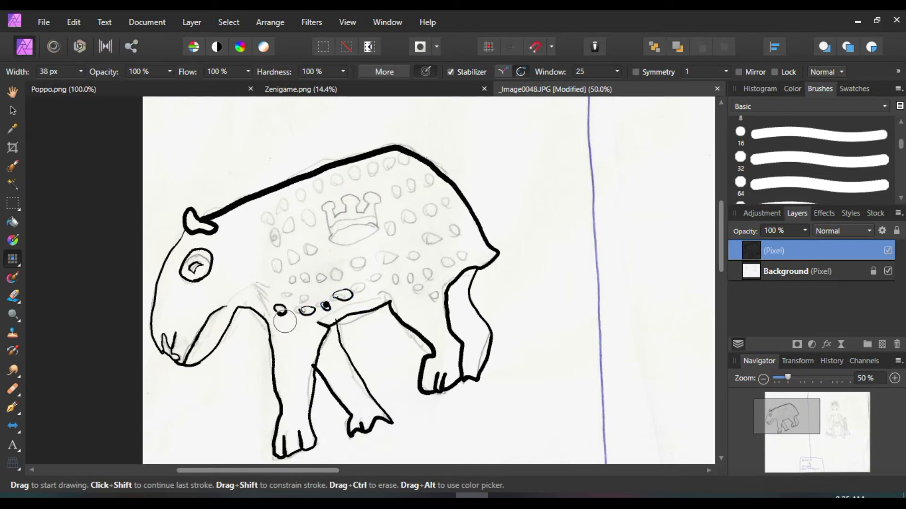
pyautogui.moveTo(371, 286)
pyautogui.mouseDown()
pyautogui.moveTo(386, 285)
pyautogui.moveTo(363, 287)
pyautogui.mouseUp()
pyautogui.click(354, 279)
pyautogui.hotkey('ctrl', 'z')
pyautogui.hotkey('ctrl', 'z')
pyautogui.moveTo(333, 247)
pyautogui.mouseDown()
pyautogui.moveTo(378, 231)
pyautogui.moveTo(330, 237)
pyautogui.mouseUp()
pyautogui.hotkey('ctrl', '+')
pyautogui.hotkey('ctrl', '+')
pyautogui.hotkey('ctrl', '-')
pyautogui.hotkey('ctrl', '-')
pyautogui.hotkey('ctrl', 'z')
pyautogui.moveTo(341, 228)
pyautogui.mouseDown()
pyautogui.moveTo(332, 242)
pyautogui.moveTo(360, 244)
pyautogui.moveTo(378, 232)
pyautogui.moveTo(374, 224)
pyautogui.moveTo(333, 233)
pyautogui.mouseUp()
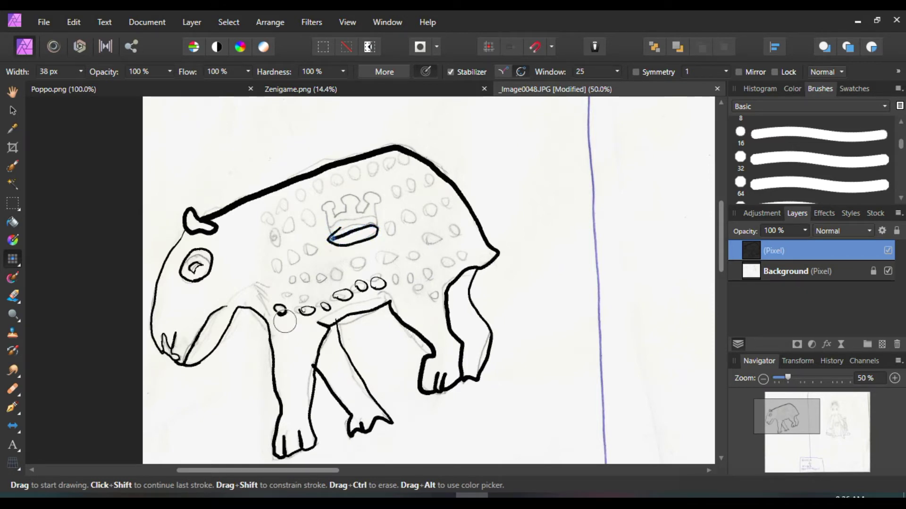
pyautogui.scroll(-2, 285, 322)
pyautogui.scroll(2, 285, 322)
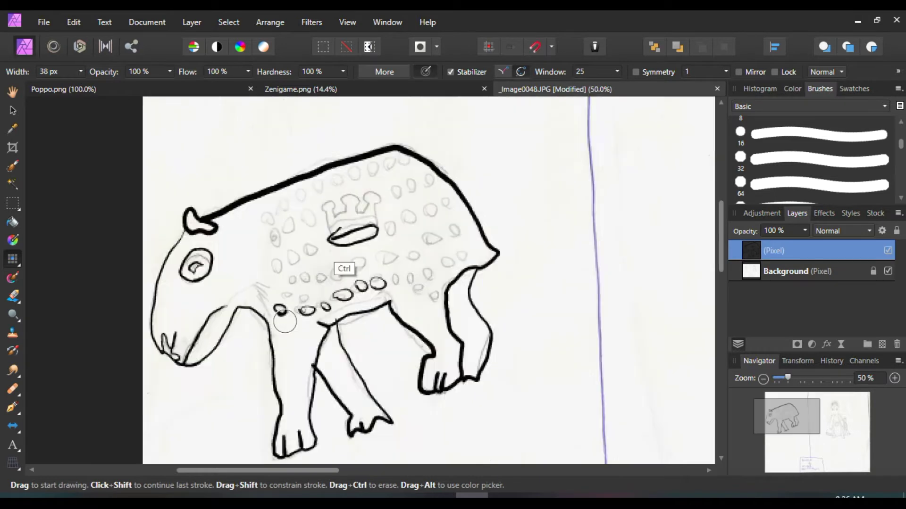
pyautogui.hotkey('ctrl', 'z')
# Step: Ink the crown emblem's oval base and three knobbed points on the flank, plus three oval spots beside it
pyautogui.moveTo(329, 239)
pyautogui.mouseDown()
pyautogui.moveTo(379, 227)
pyautogui.moveTo(334, 245)
pyautogui.moveTo(325, 238)
pyautogui.moveTo(331, 233)
pyautogui.mouseUp()
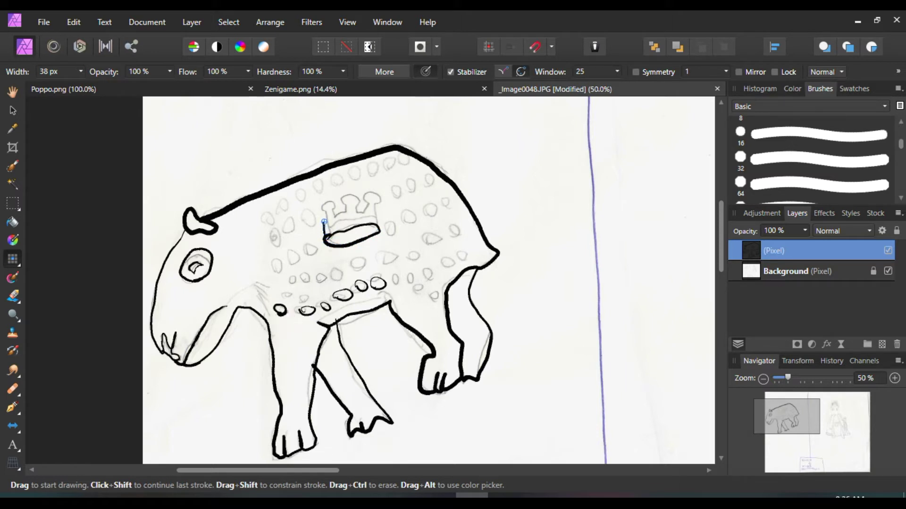
pyautogui.moveTo(316, 214)
pyautogui.mouseDown()
pyautogui.moveTo(323, 205)
pyautogui.moveTo(330, 220)
pyautogui.moveTo(340, 210)
pyautogui.mouseUp()
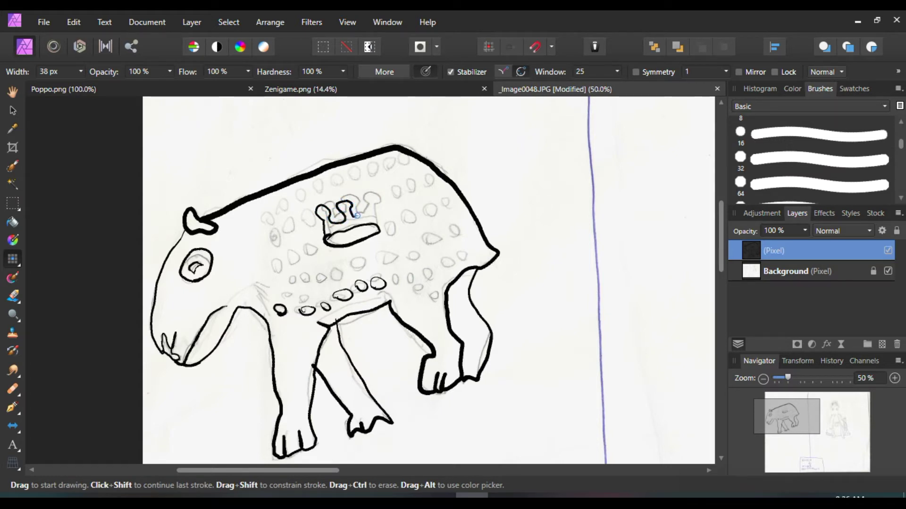
pyautogui.moveTo(370, 197)
pyautogui.mouseDown()
pyautogui.moveTo(377, 226)
pyautogui.moveTo(391, 183)
pyautogui.moveTo(402, 185)
pyautogui.moveTo(400, 215)
pyautogui.moveTo(415, 221)
pyautogui.moveTo(401, 222)
pyautogui.moveTo(397, 240)
pyautogui.mouseUp()
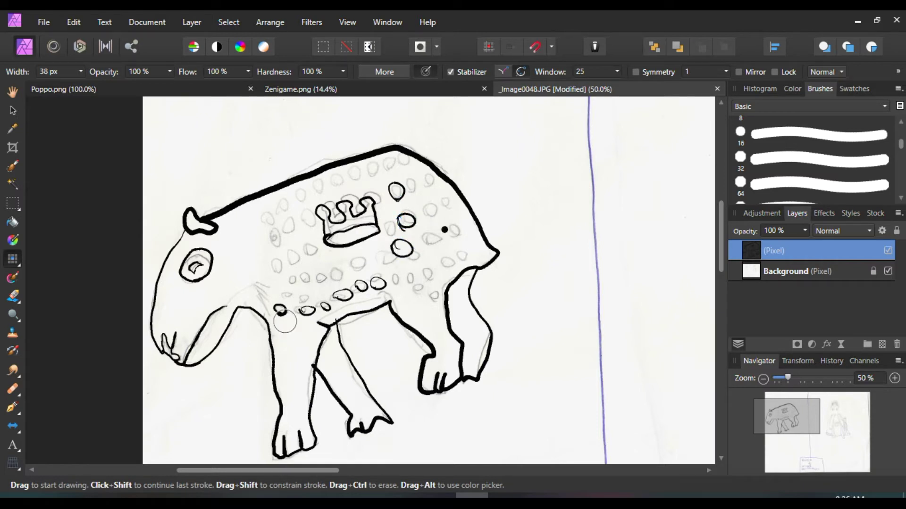
# Step: Ink the oval spots across the hindquarters and up toward the highest part of the back
pyautogui.moveTo(438, 231)
pyautogui.mouseDown()
pyautogui.moveTo(435, 272)
pyautogui.moveTo(429, 264)
pyautogui.moveTo(442, 271)
pyautogui.moveTo(410, 277)
pyautogui.moveTo(424, 286)
pyautogui.moveTo(399, 270)
pyautogui.mouseUp()
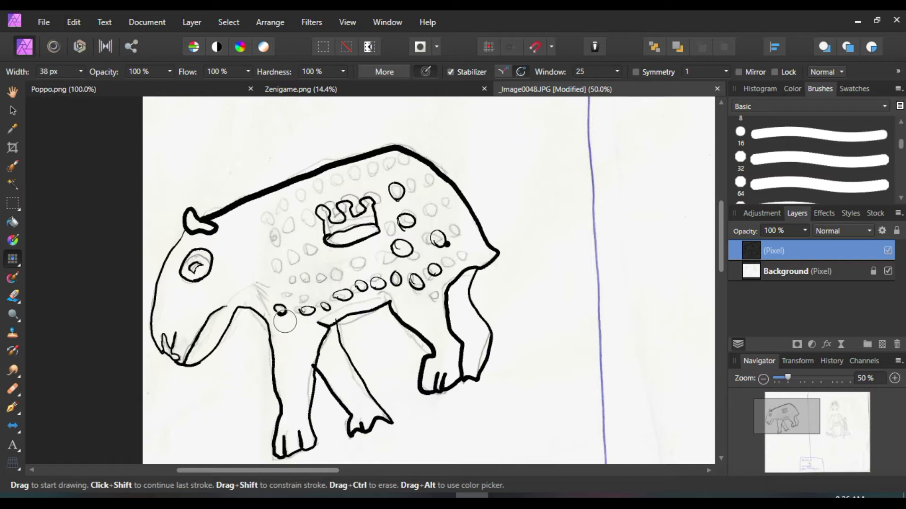
pyautogui.moveTo(451, 236)
pyautogui.mouseDown()
pyautogui.moveTo(463, 244)
pyautogui.moveTo(449, 238)
pyautogui.mouseUp()
pyautogui.moveTo(411, 273)
pyautogui.mouseDown()
pyautogui.moveTo(407, 282)
pyautogui.moveTo(413, 280)
pyautogui.mouseUp()
pyautogui.moveTo(424, 201)
pyautogui.mouseDown()
pyautogui.moveTo(435, 213)
pyautogui.moveTo(414, 175)
pyautogui.mouseUp()
pyautogui.moveTo(390, 167); pyautogui.dragTo(378, 171)
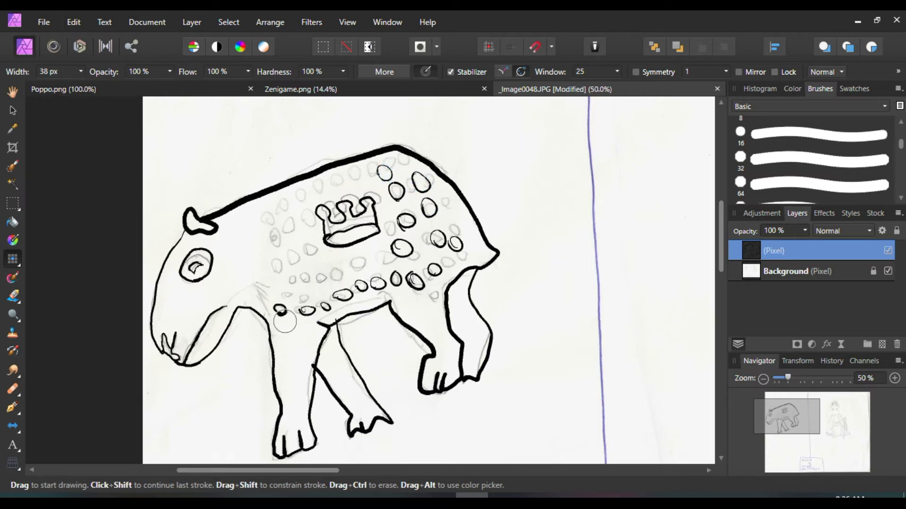
# Step: Ink oval spots above the crown and down the animal's shoulder
pyautogui.moveTo(324, 188)
pyautogui.mouseDown()
pyautogui.moveTo(336, 198)
pyautogui.moveTo(323, 188)
pyautogui.moveTo(361, 175)
pyautogui.moveTo(348, 172)
pyautogui.mouseUp()
pyautogui.moveTo(287, 205)
pyautogui.mouseDown()
pyautogui.moveTo(297, 220)
pyautogui.moveTo(283, 208)
pyautogui.moveTo(267, 241)
pyautogui.moveTo(273, 226)
pyautogui.moveTo(312, 259)
pyautogui.moveTo(294, 247)
pyautogui.moveTo(278, 279)
pyautogui.moveTo(289, 268)
pyautogui.mouseUp()
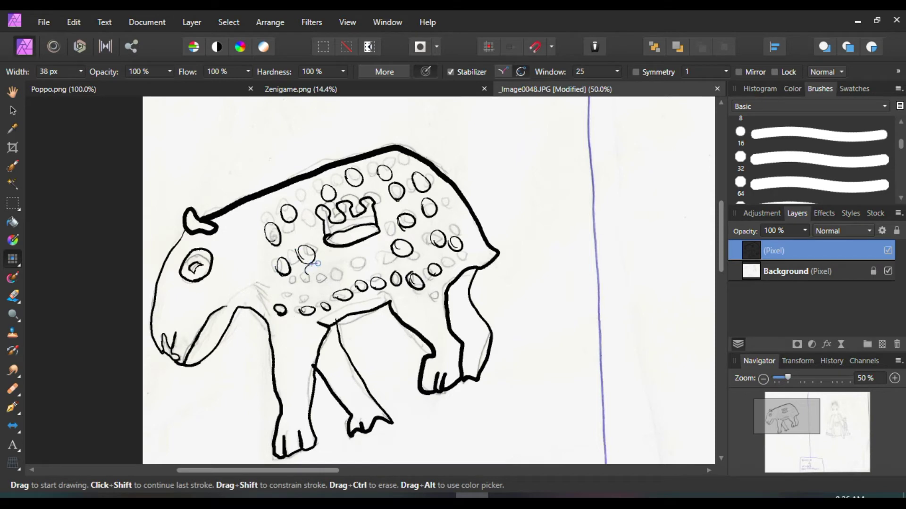
pyautogui.hotkey('ctrl', '+')
pyautogui.scroll(1, 284, 321)
pyautogui.scroll(-2, 285, 322)
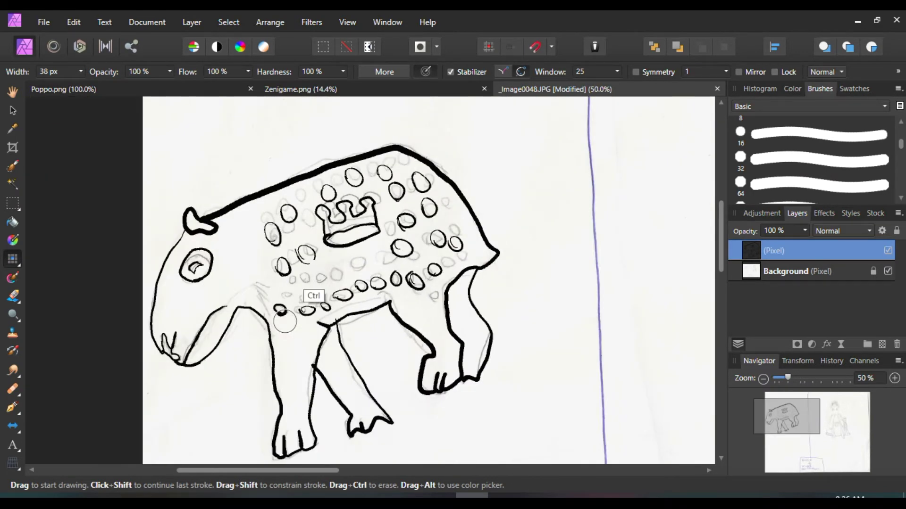
# Step: Ink three oval spots on the flank between the crown and the belly row
pyautogui.moveTo(313, 271)
pyautogui.mouseDown()
pyautogui.moveTo(309, 283)
pyautogui.moveTo(315, 273)
pyautogui.moveTo(349, 276)
pyautogui.moveTo(336, 258)
pyautogui.mouseUp()
pyautogui.click(357, 259)
pyautogui.hotkey('ctrl', '+')
pyautogui.hotkey('ctrl', 'z')
pyautogui.hotkey('ctrl', '-')
pyautogui.moveTo(349, 275)
pyautogui.mouseDown()
pyautogui.moveTo(343, 266)
pyautogui.moveTo(352, 272)
pyautogui.moveTo(376, 255)
pyautogui.moveTo(364, 251)
pyautogui.mouseUp()
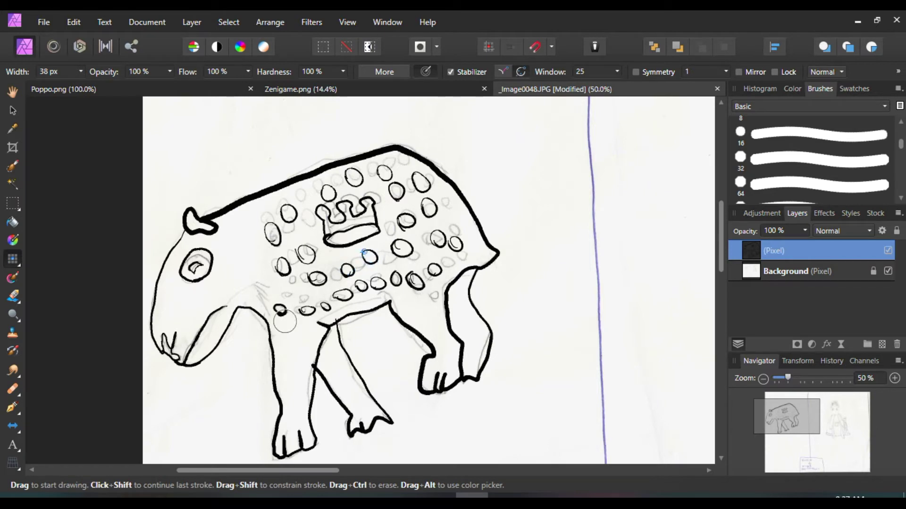
# Step: Add two small oval spots between the crown and the shoulder spots
pyautogui.moveTo(307, 238)
pyautogui.mouseDown()
pyautogui.moveTo(311, 226)
pyautogui.moveTo(305, 238)
pyautogui.mouseUp()
pyautogui.click(302, 203)
pyautogui.moveTo(303, 203)
pyautogui.mouseDown()
pyautogui.moveTo(309, 193)
pyautogui.moveTo(304, 206)
pyautogui.mouseUp()
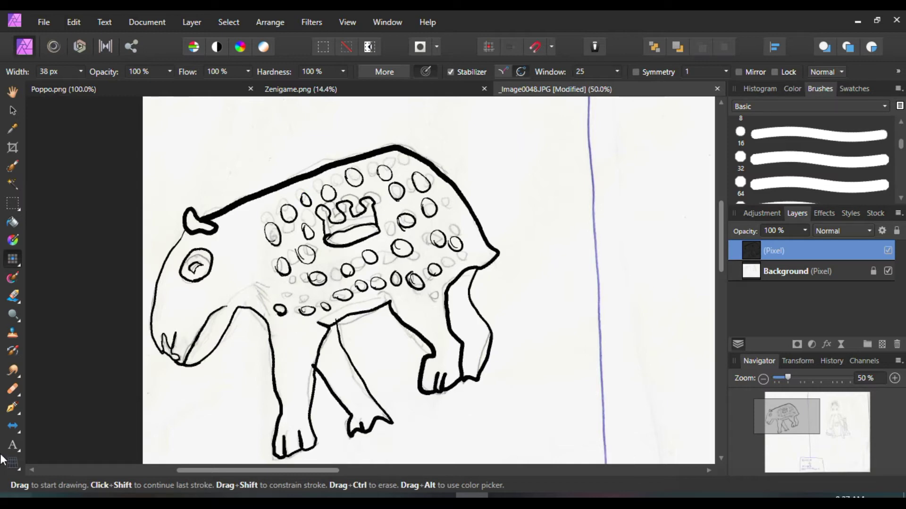
# Step: Hide the Background layer and flood-fill the animal's body and both far legs with brown, RGB 186, 105, 0
pyautogui.click(887, 271)
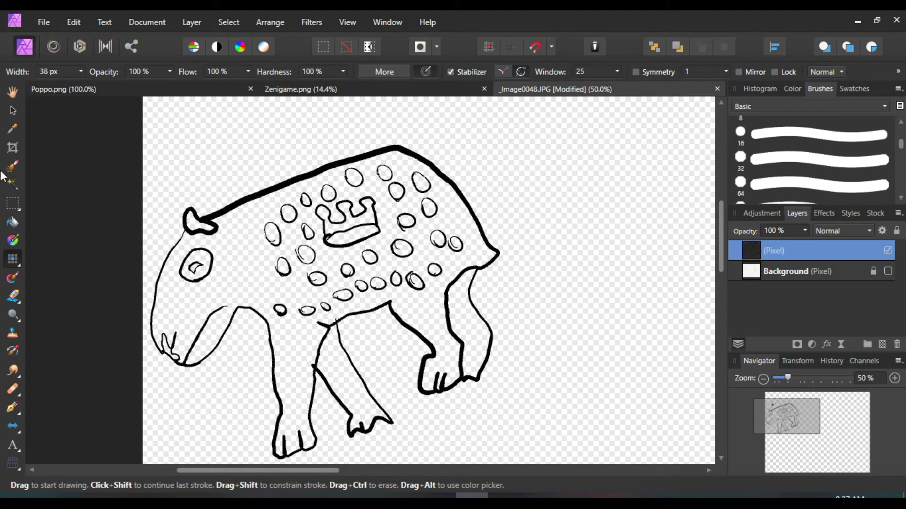
pyautogui.click(12, 221)
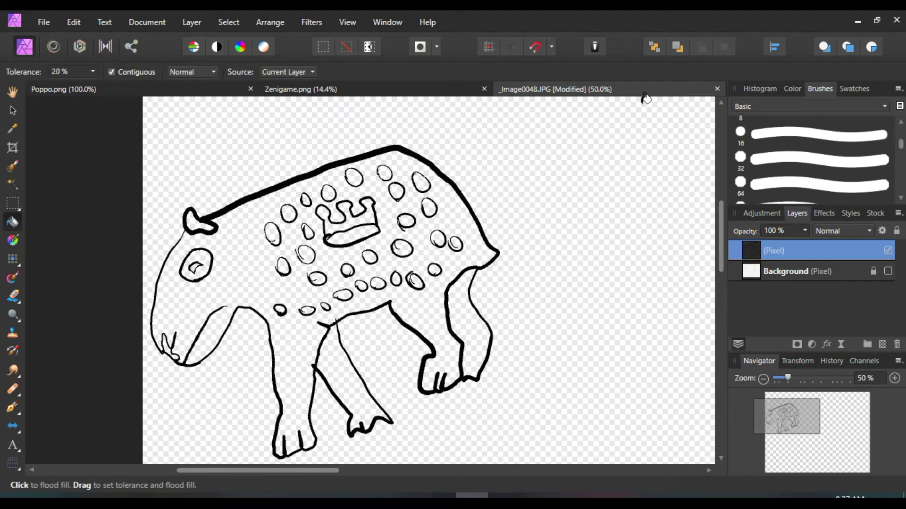
pyautogui.click(787, 89)
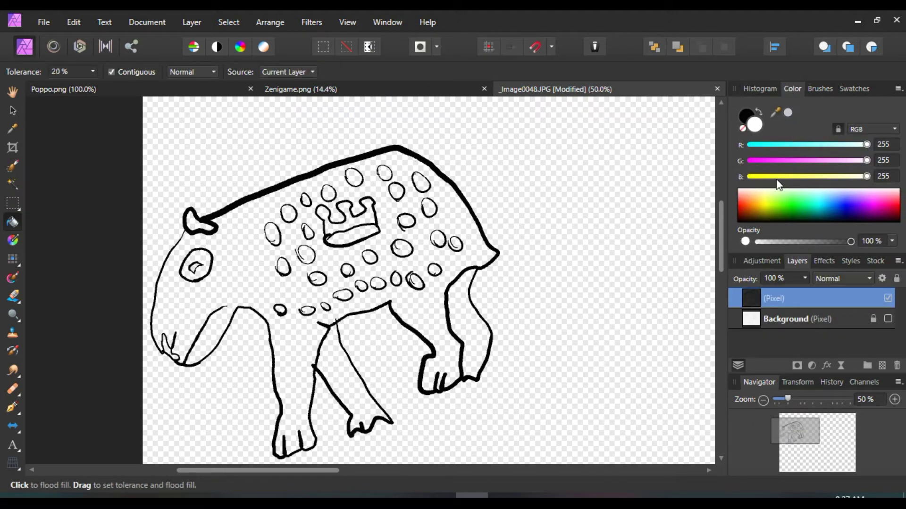
pyautogui.click(753, 210)
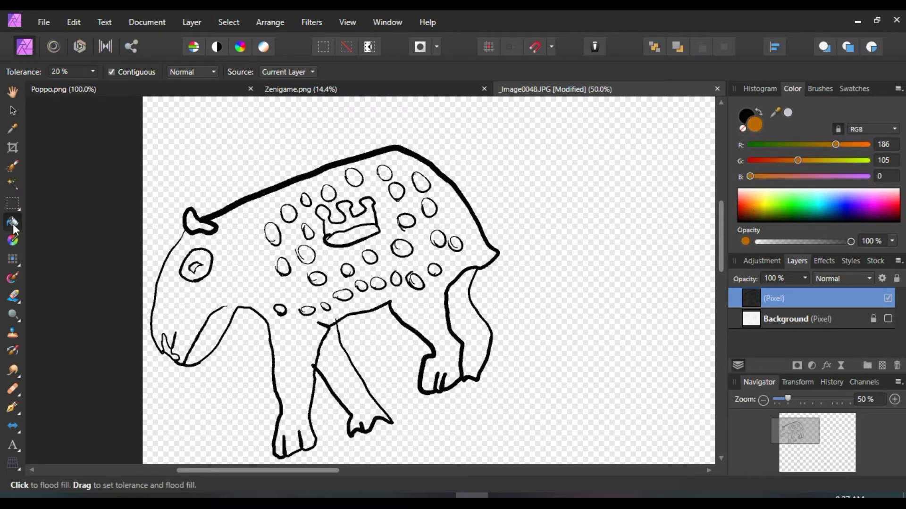
pyautogui.click(240, 268)
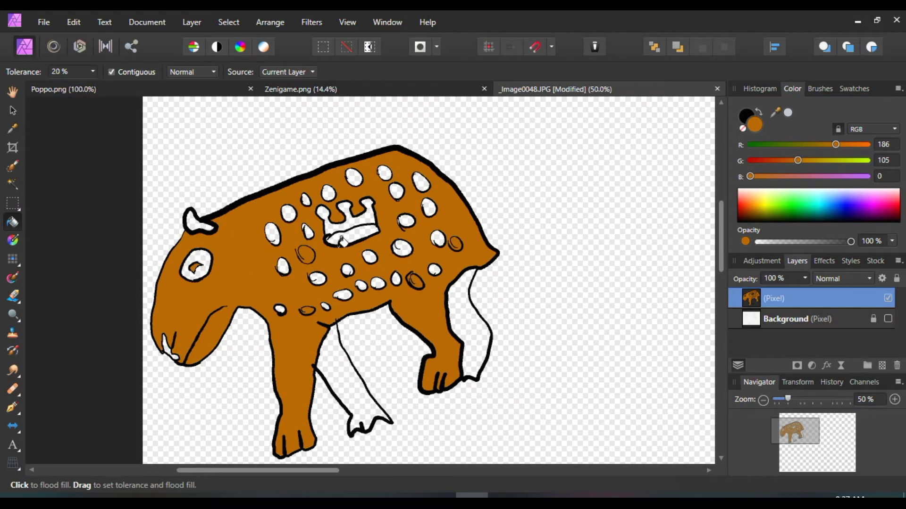
pyautogui.click(330, 352)
pyautogui.click(462, 323)
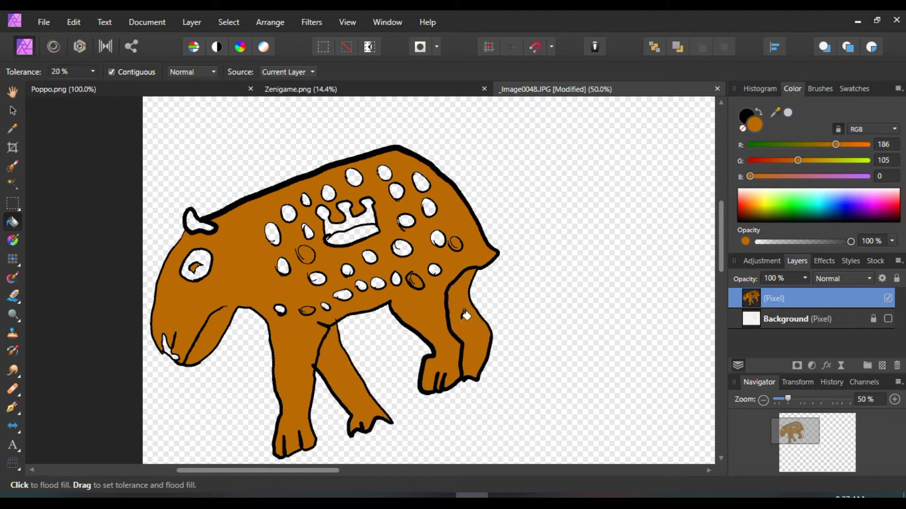
# Step: Flood-fill the crown's base and its upper part with golden yellow, RGB 235, 181, 0
pyautogui.click(762, 204)
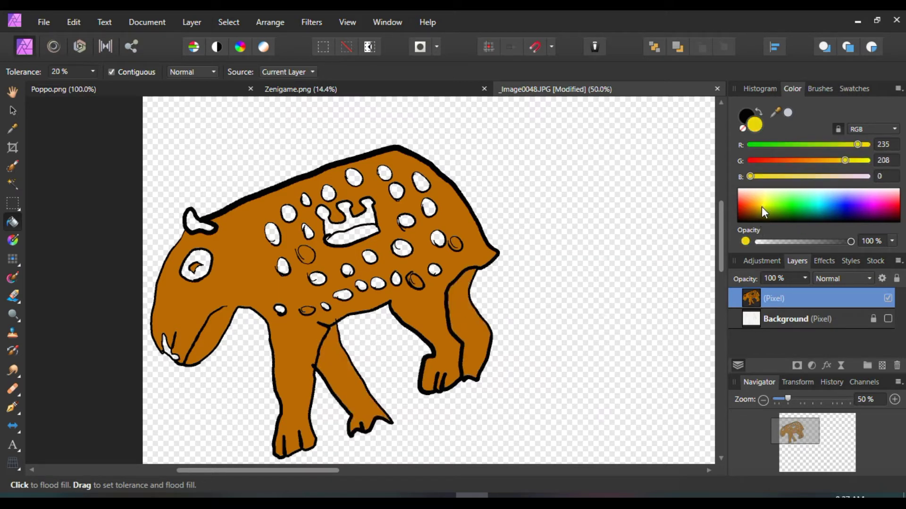
pyautogui.moveTo(836, 160); pyautogui.dragTo(833, 160)
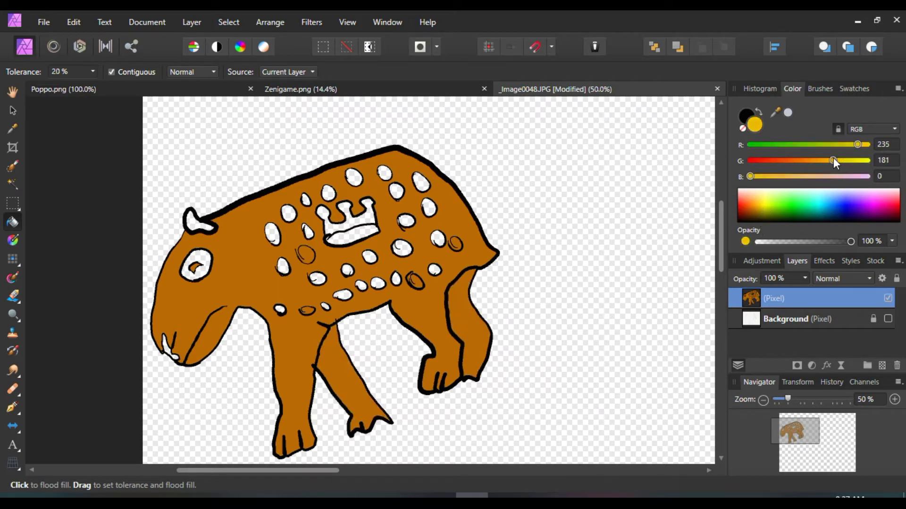
pyautogui.click(357, 235)
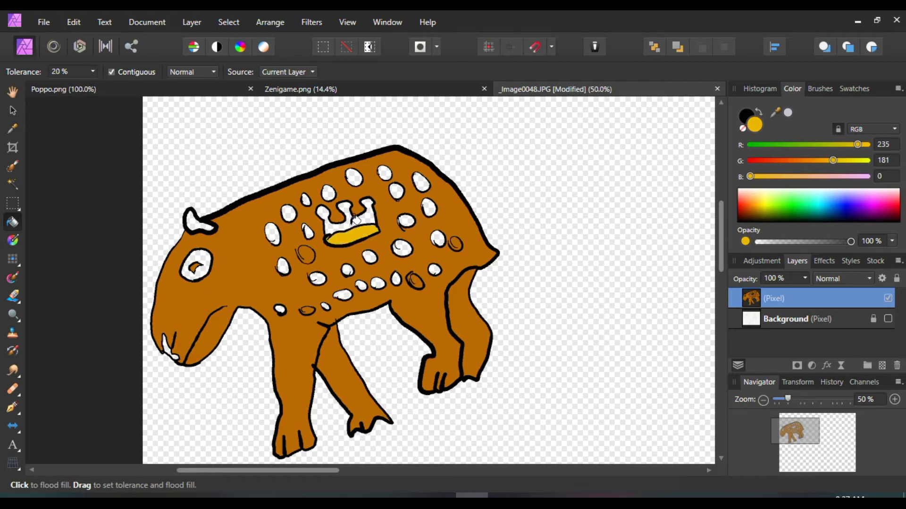
pyautogui.click(354, 216)
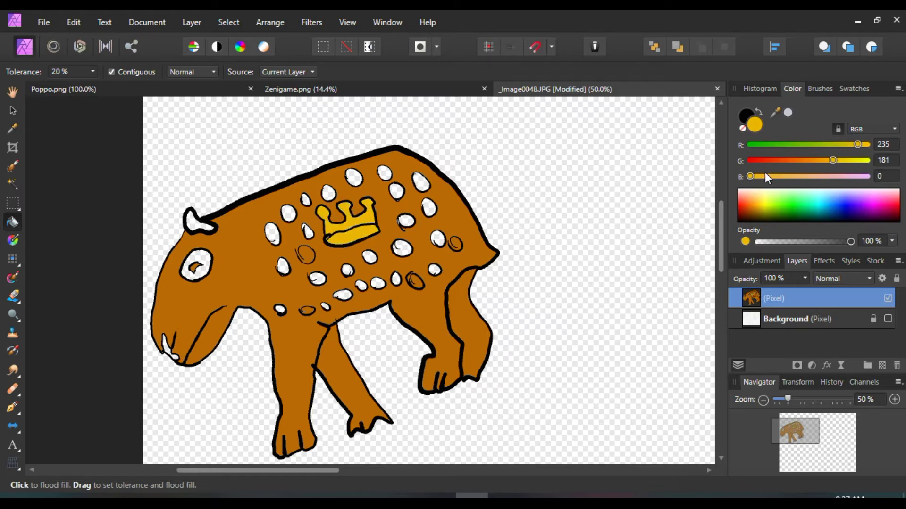
# Step: Flood-fill the animal's eye and ear with grey, RGB 174, 171, 168
pyautogui.moveTo(832, 161); pyautogui.dragTo(828, 160)
pyautogui.click(827, 177)
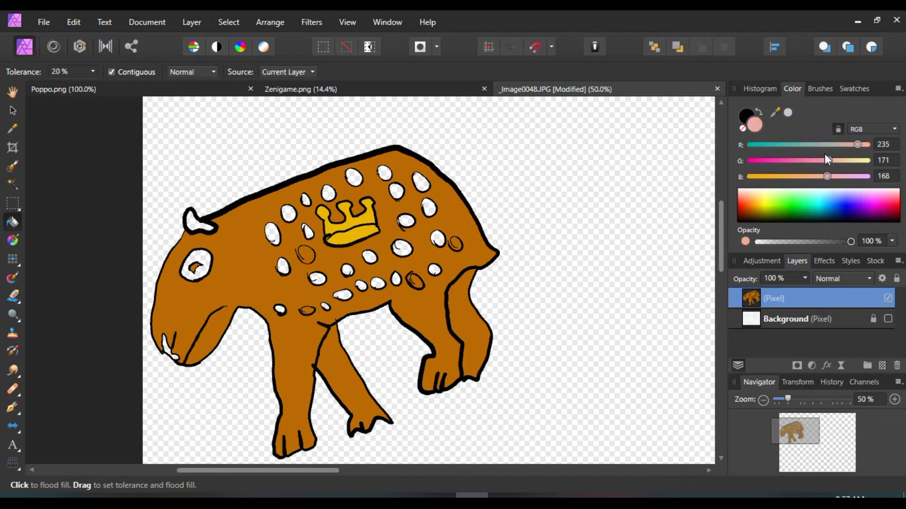
pyautogui.moveTo(834, 145); pyautogui.dragTo(830, 146)
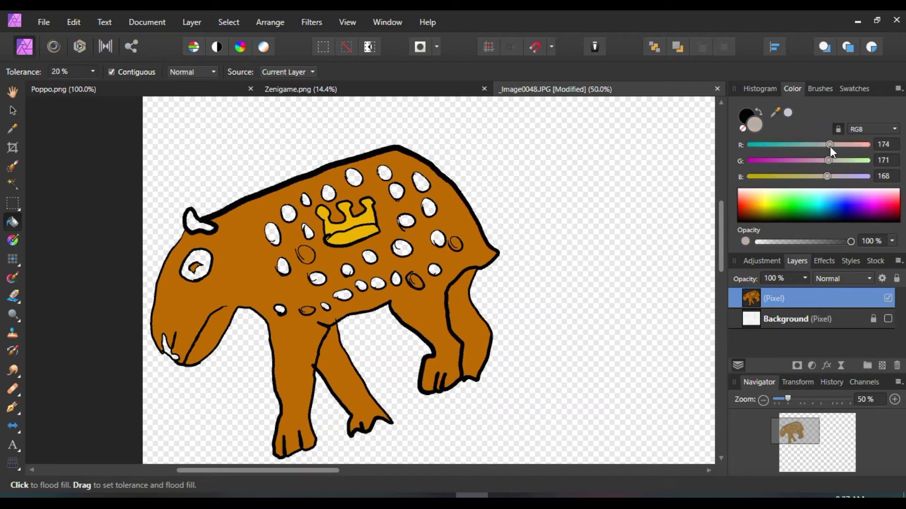
pyautogui.click(895, 399)
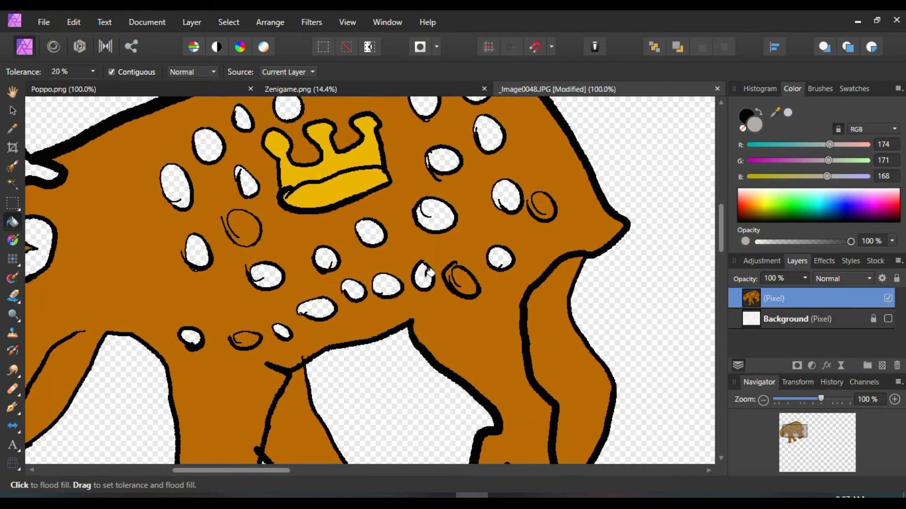
pyautogui.click(42, 223)
pyautogui.click(54, 171)
# Step: Flood-fill the five open spots on the shoulder, between the head and the crown, with the same grey
pyautogui.click(179, 174)
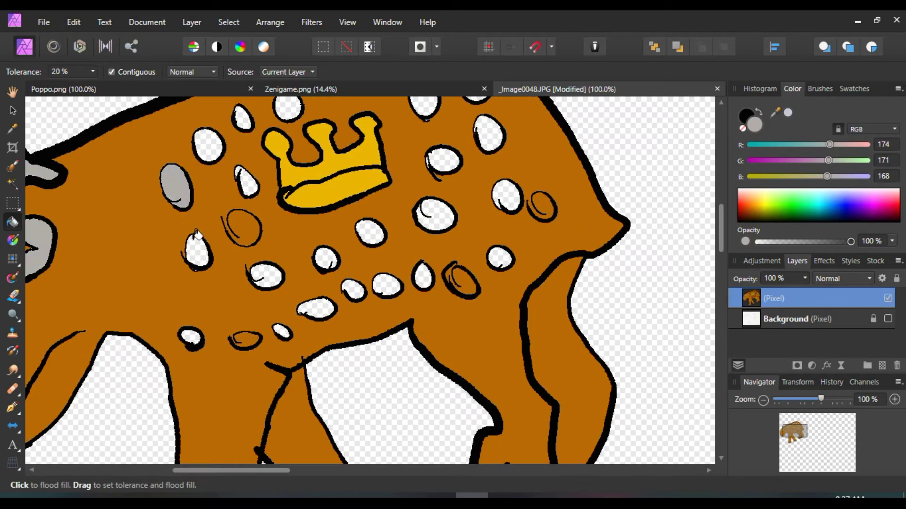
pyautogui.click(196, 238)
pyautogui.click(244, 180)
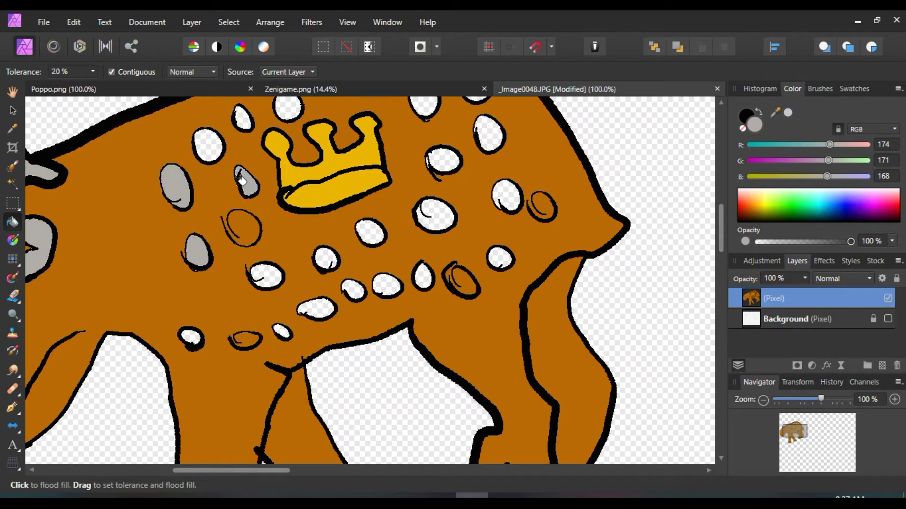
pyautogui.click(206, 146)
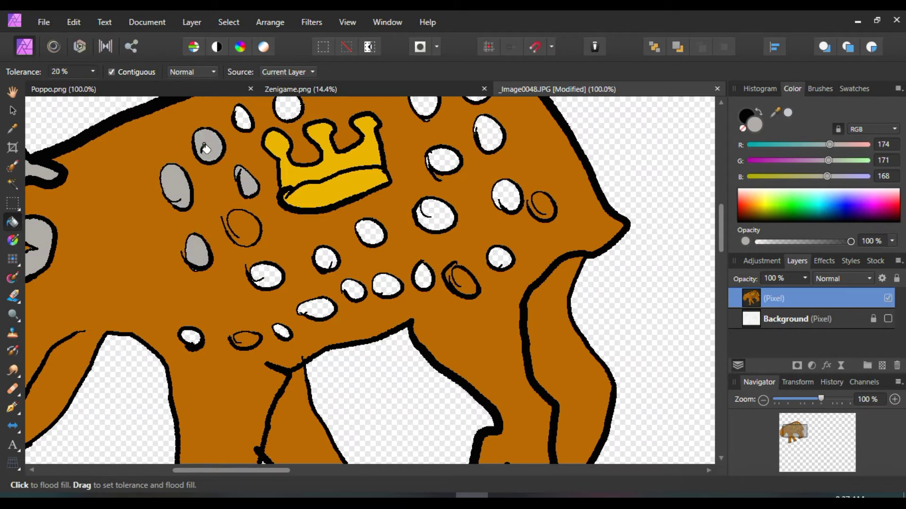
pyautogui.scroll(3, 245, 136)
pyautogui.click(246, 177)
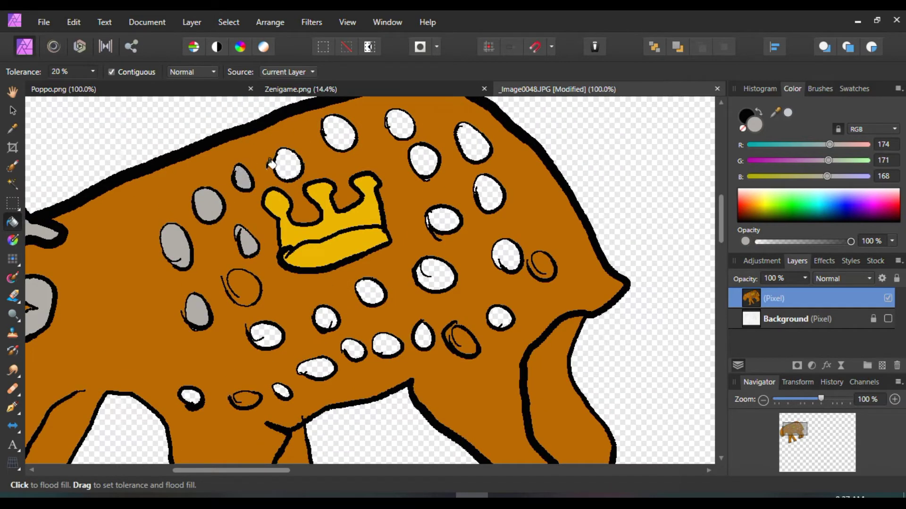
# Step: Flood-fill the six spots along the back, above and behind the crown, with grey
pyautogui.click(295, 160)
pyautogui.click(343, 125)
pyautogui.click(400, 121)
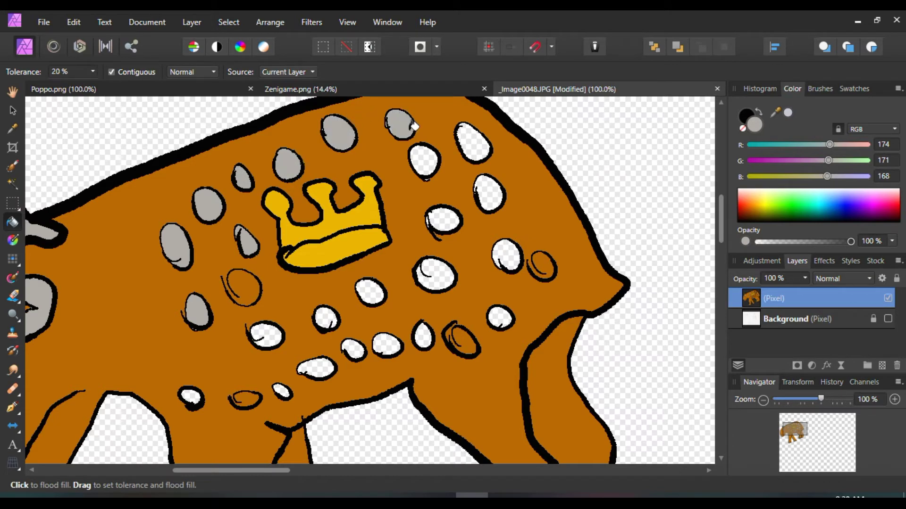
pyautogui.click(424, 157)
pyautogui.click(475, 137)
pyautogui.click(485, 182)
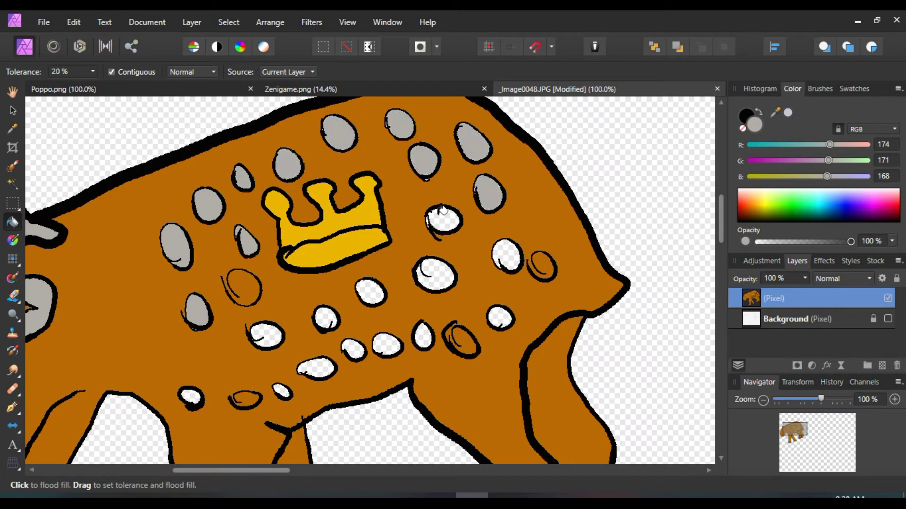
# Step: Flood-fill the five open spots on the hindquarters and rear flank behind the crown with grey
pyautogui.click(442, 211)
pyautogui.click(503, 253)
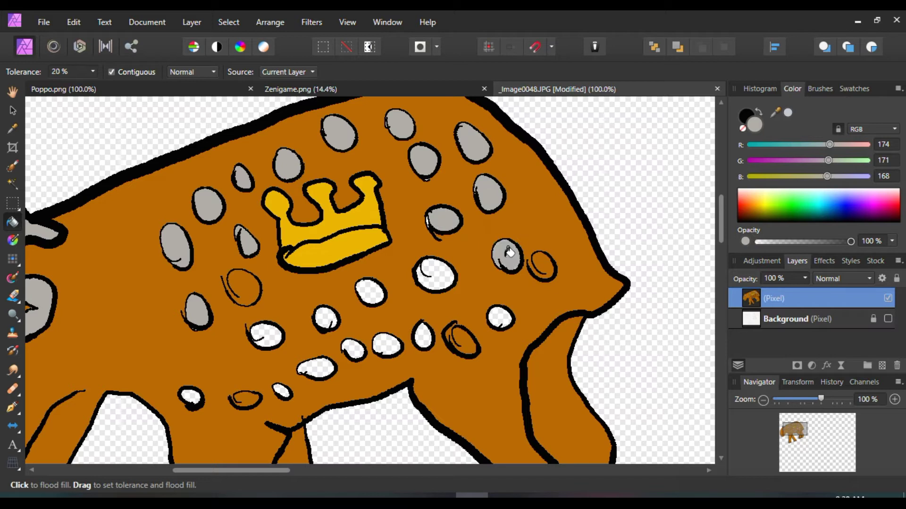
pyautogui.click(498, 312)
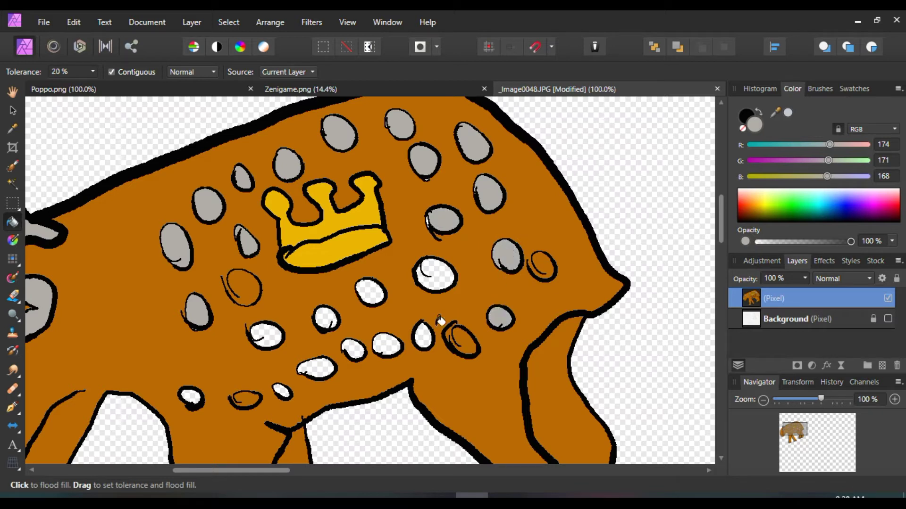
pyautogui.click(437, 276)
pyautogui.click(424, 331)
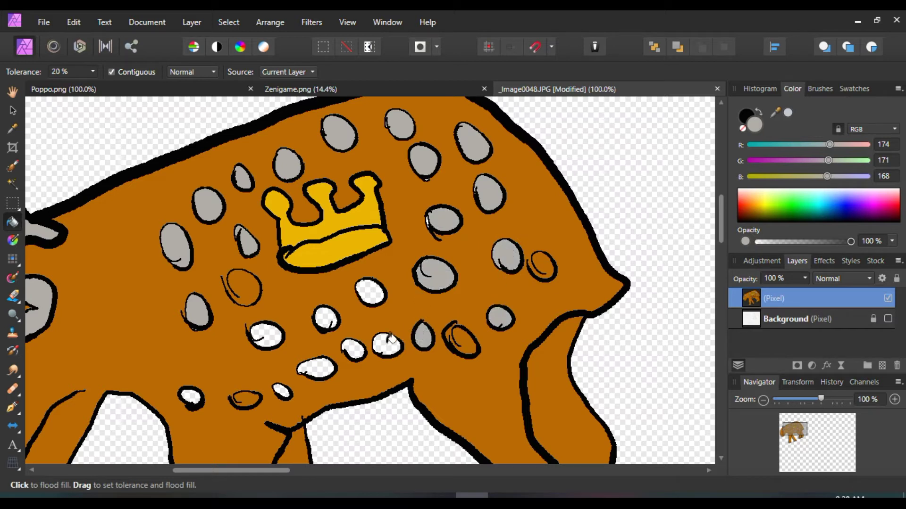
# Step: Flood-fill the eight remaining open spots below the crown and along the belly with grey
pyautogui.click(390, 342)
pyautogui.click(380, 292)
pyautogui.click(327, 317)
pyautogui.click(355, 349)
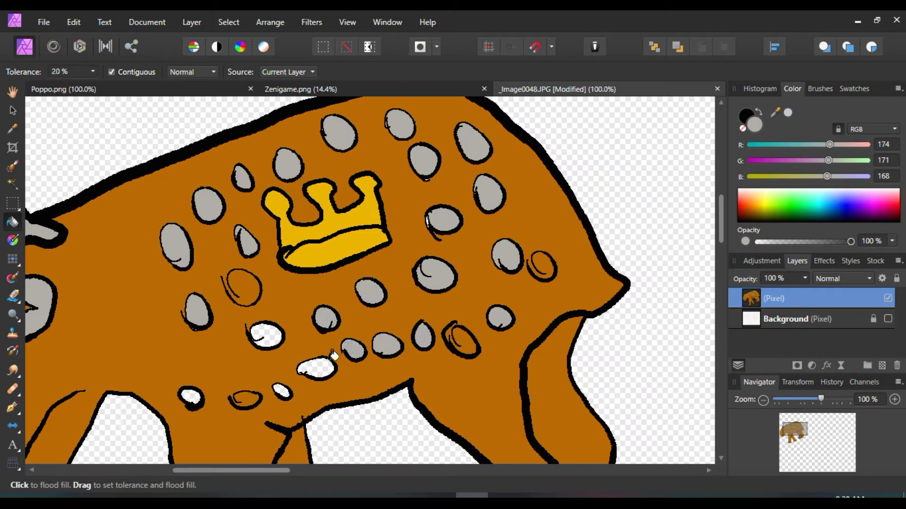
pyautogui.click(325, 364)
pyautogui.click(273, 330)
pyautogui.click(282, 387)
pyautogui.click(191, 396)
# Step: Flood-fill the small unfilled shape at the tip of the animal's snout with grey
pyautogui.scroll(-1, 221, 415)
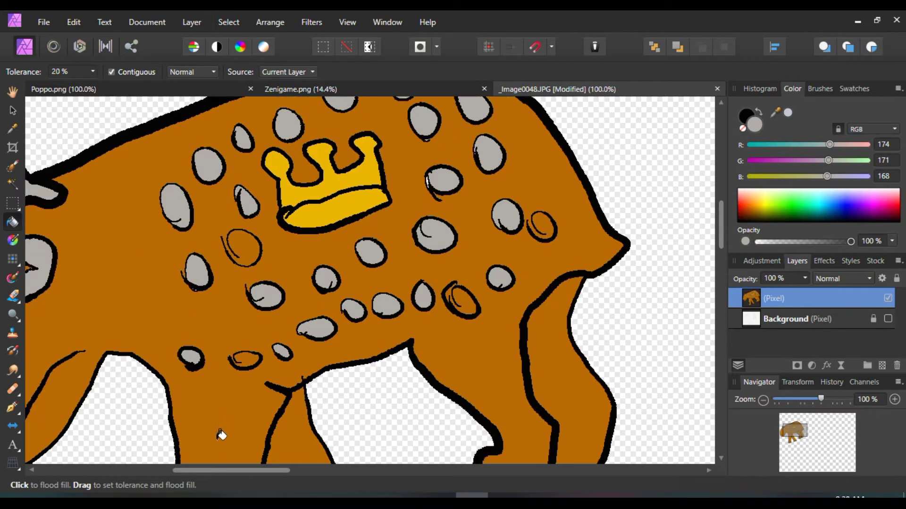
pyautogui.moveTo(210, 470); pyautogui.dragTo(153, 475)
pyautogui.scroll(-1, 236, 439)
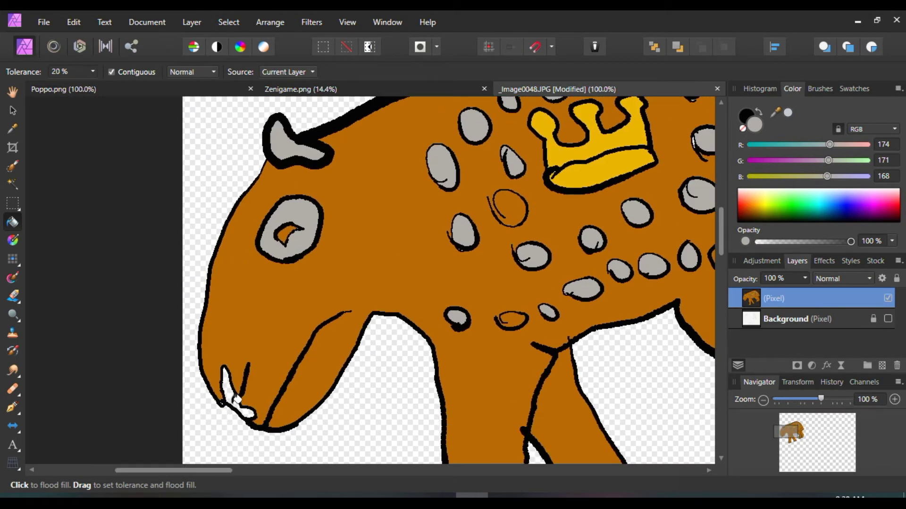
pyautogui.click(229, 376)
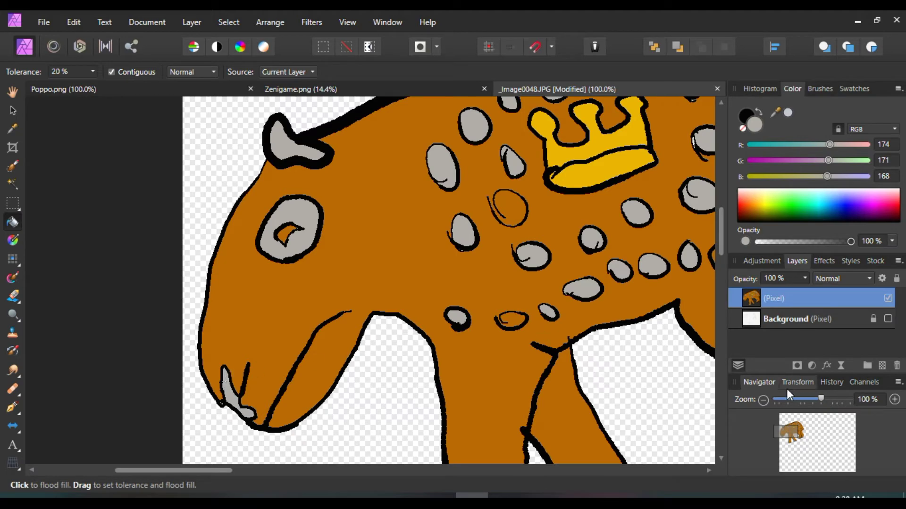
# Step: Move the coloured animal to the right, away from its pencil sketch, and show the Background layer again
pyautogui.click(758, 400)
pyautogui.click(758, 400)
pyautogui.moveTo(366, 469); pyautogui.dragTo(452, 470)
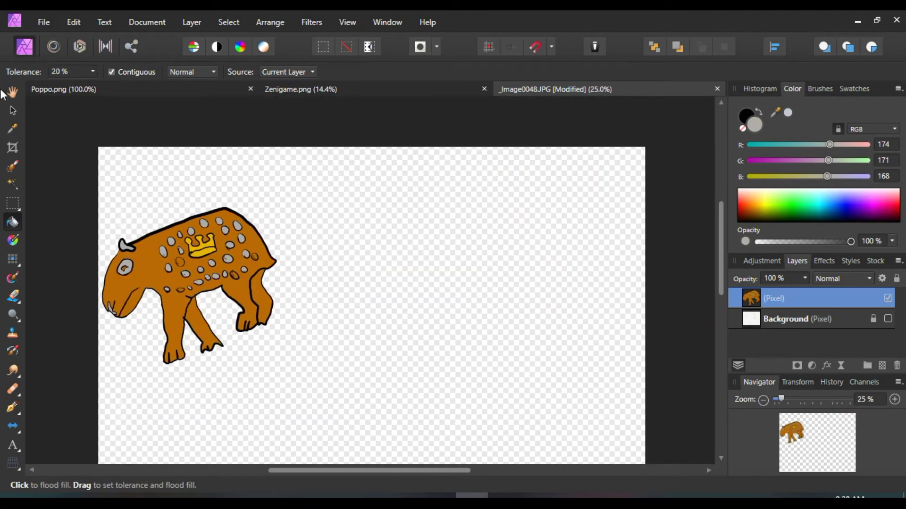
pyautogui.click(13, 109)
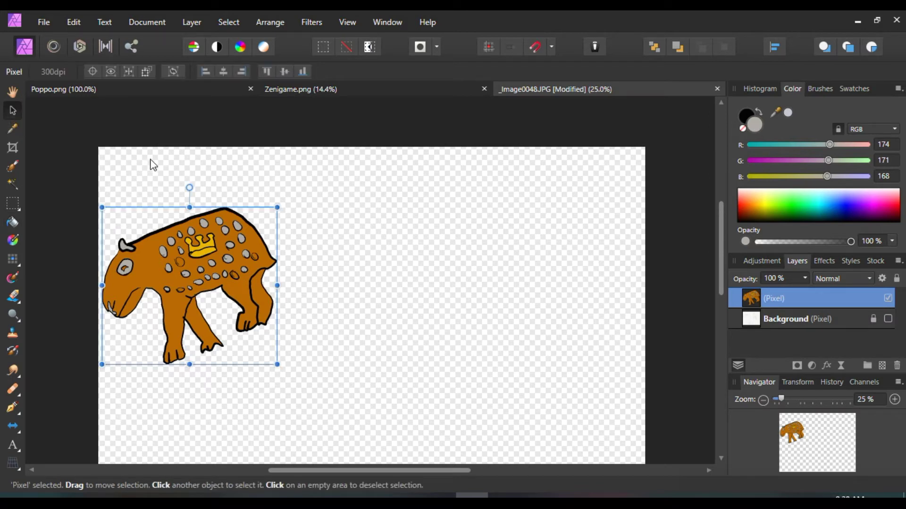
pyautogui.moveTo(192, 248); pyautogui.dragTo(261, 273)
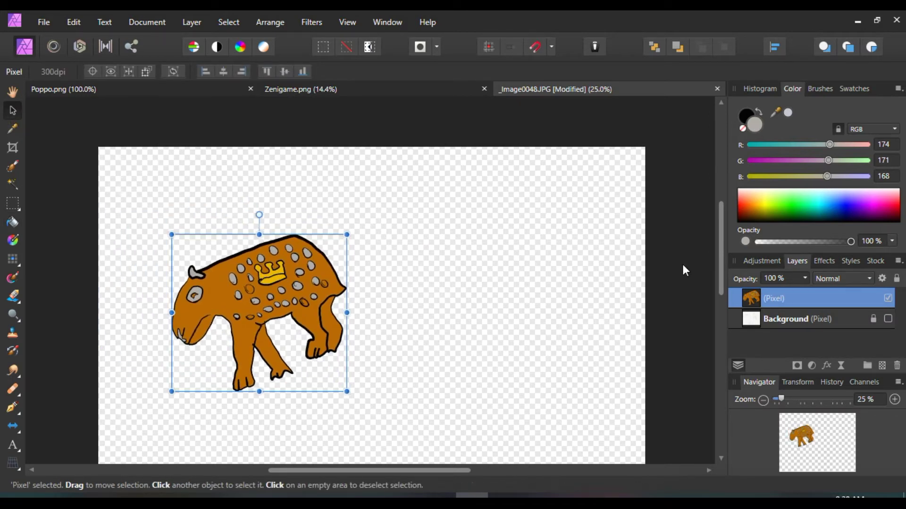
pyautogui.click(888, 318)
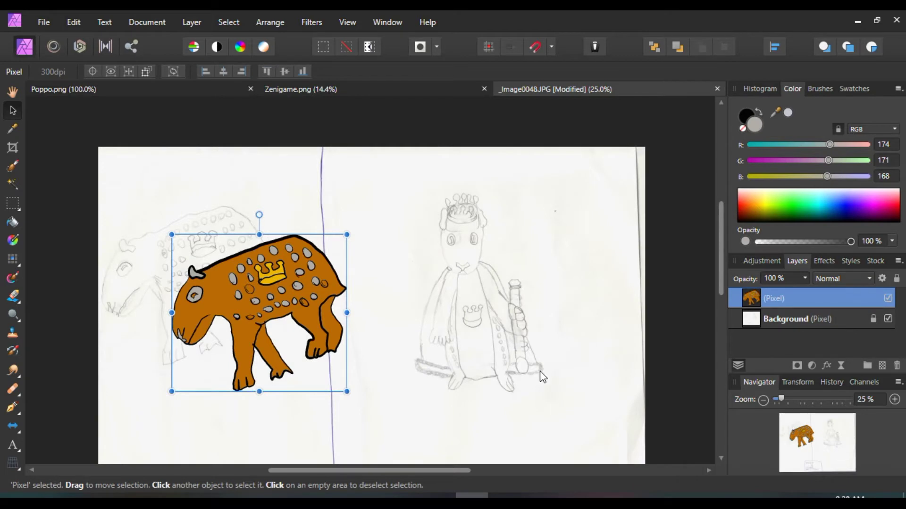
pyautogui.moveTo(285, 328); pyautogui.dragTo(330, 338)
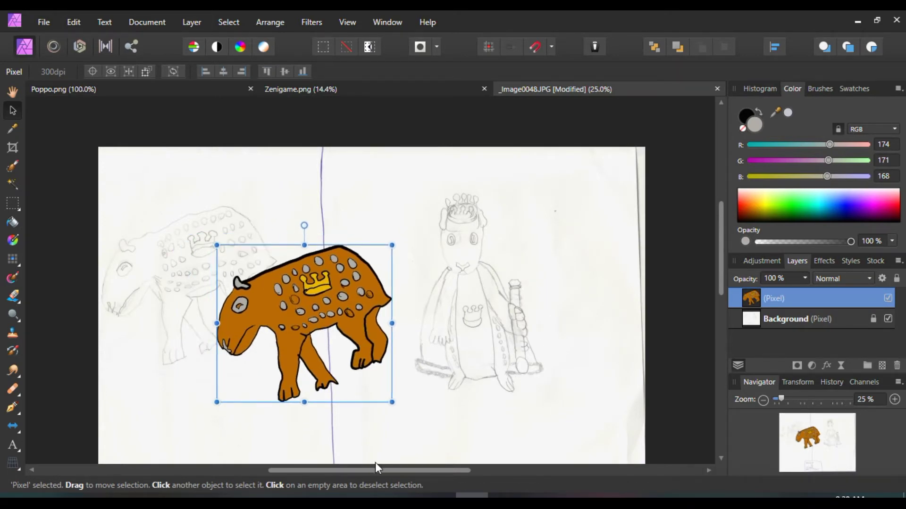
# Step: Switch to the Pixel tool and add a new pixel layer above the coloured animal for inking the standing crowned figure
pyautogui.moveTo(373, 468); pyautogui.dragTo(400, 467)
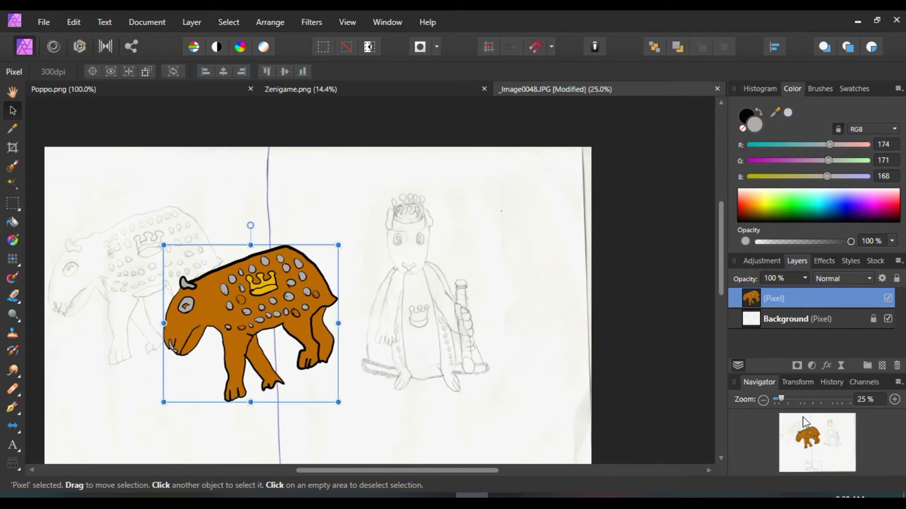
pyautogui.click(894, 400)
pyautogui.click(894, 399)
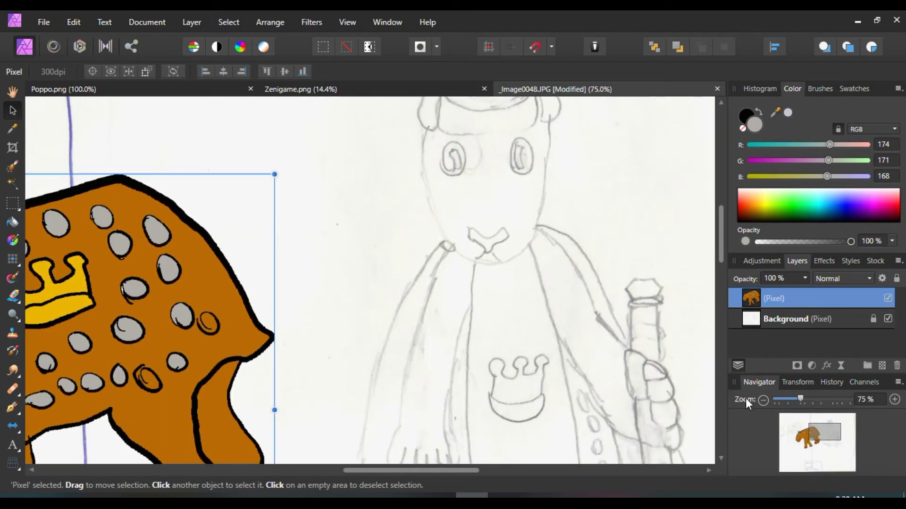
pyautogui.click(761, 400)
pyautogui.click(761, 400)
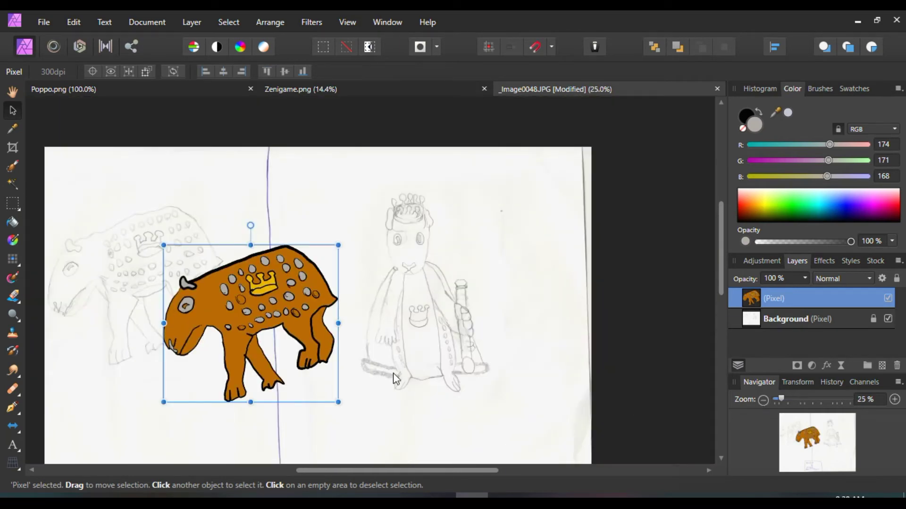
pyautogui.scroll(5, 865, 406)
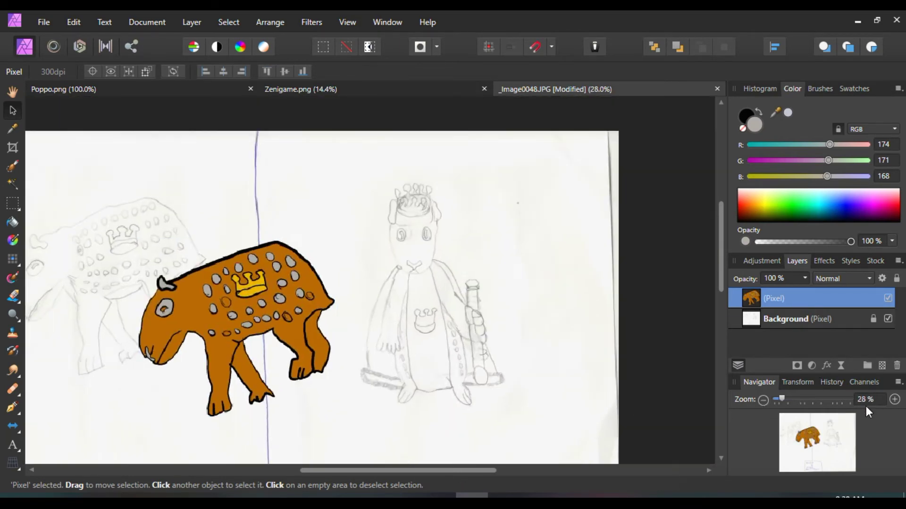
pyautogui.scroll(1, 865, 406)
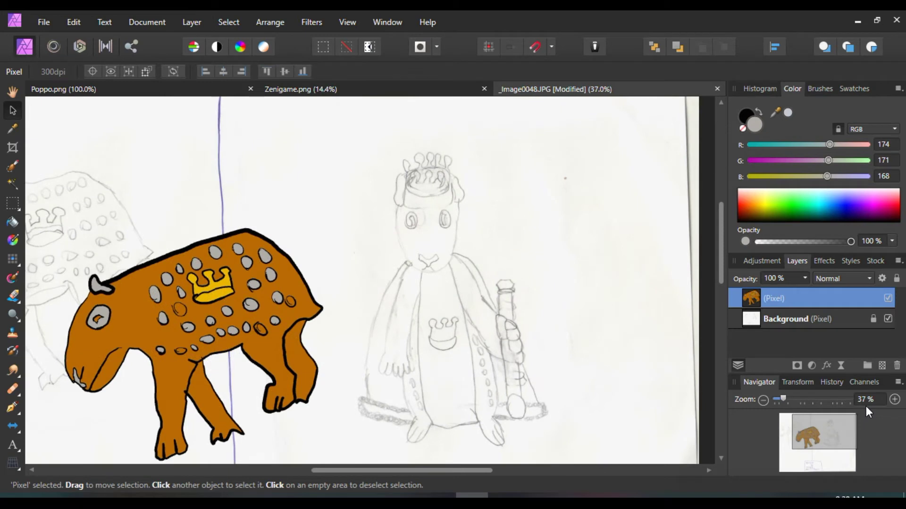
pyautogui.click(16, 259)
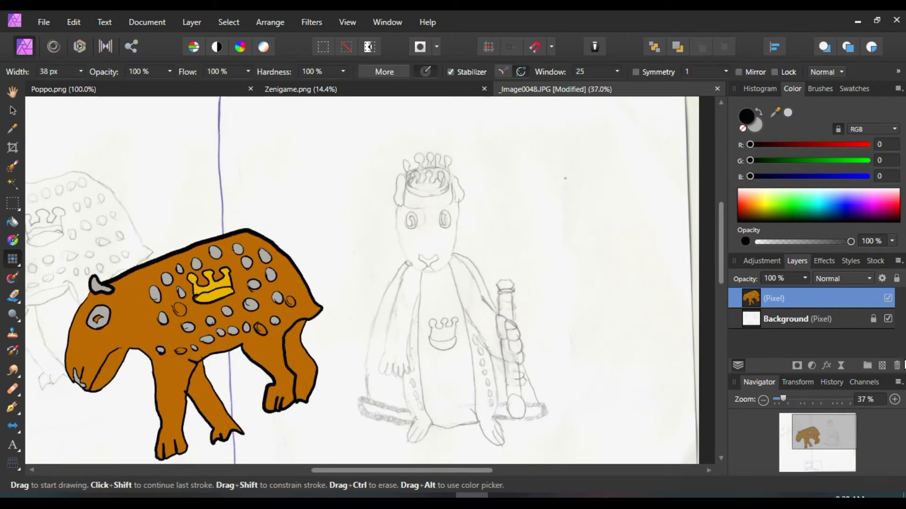
pyautogui.click(881, 367)
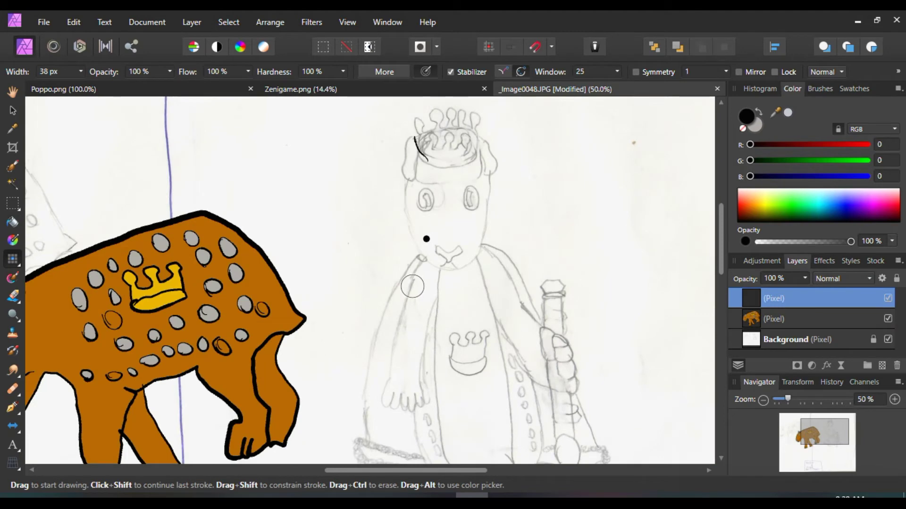
# Step: Ink the crown on the standing figure's head in black at 38 px, tracing its points and lower band, and undo the stray dot
pyautogui.hotkey('ctrl', '-')
pyautogui.press('space')
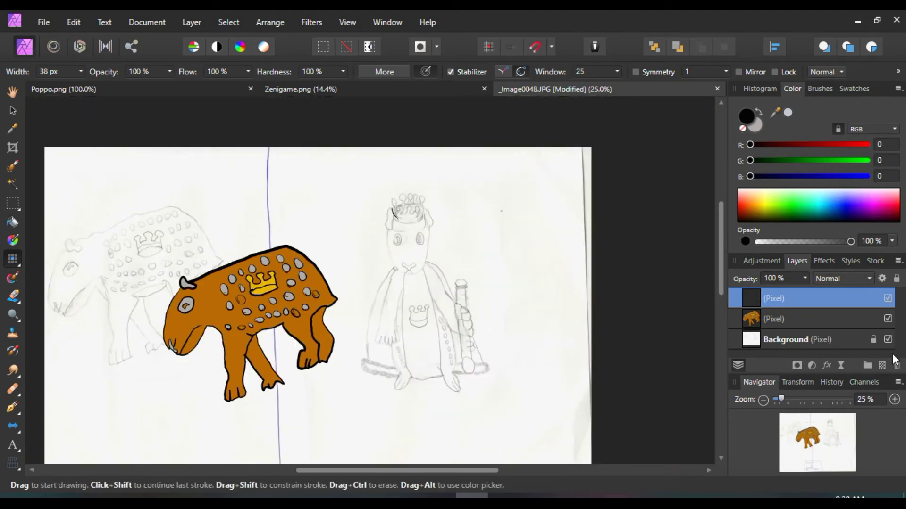
pyautogui.scroll(5, 869, 402)
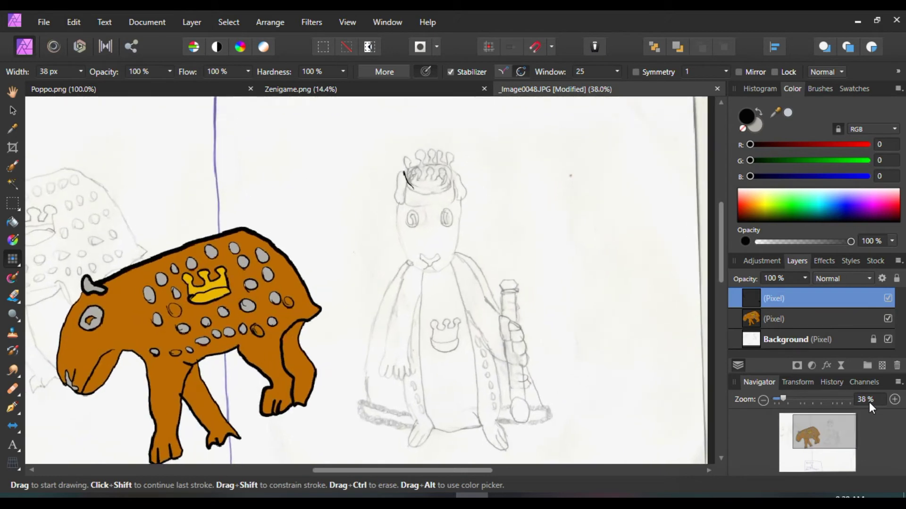
pyautogui.click(528, 381)
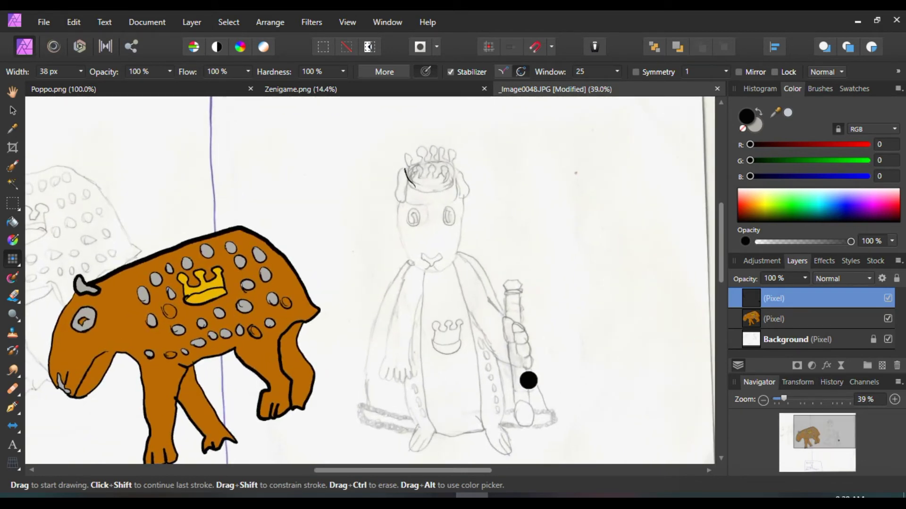
pyautogui.hotkey('ctrl', 'z')
pyautogui.moveTo(412, 188); pyautogui.dragTo(409, 184)
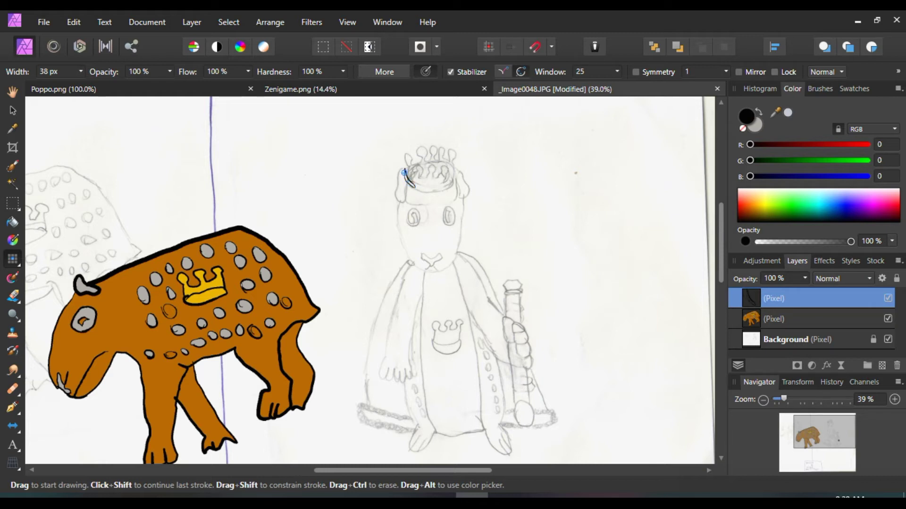
pyautogui.moveTo(403, 161); pyautogui.dragTo(409, 155)
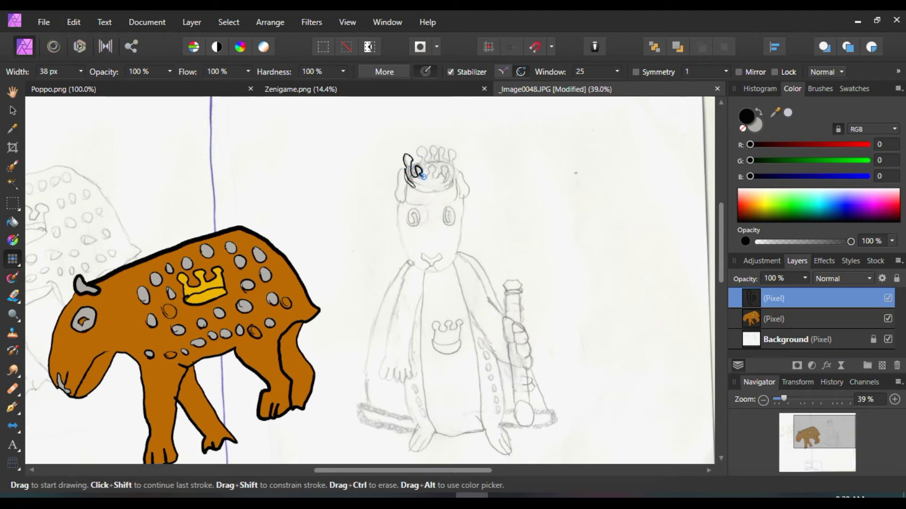
pyautogui.moveTo(427, 176); pyautogui.dragTo(428, 168)
pyautogui.moveTo(446, 155); pyautogui.dragTo(438, 149)
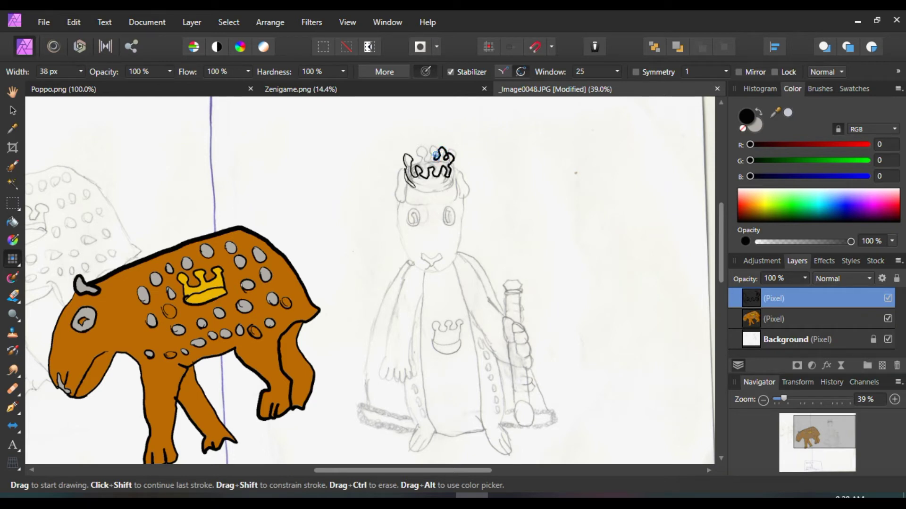
pyautogui.moveTo(433, 149); pyautogui.dragTo(409, 163)
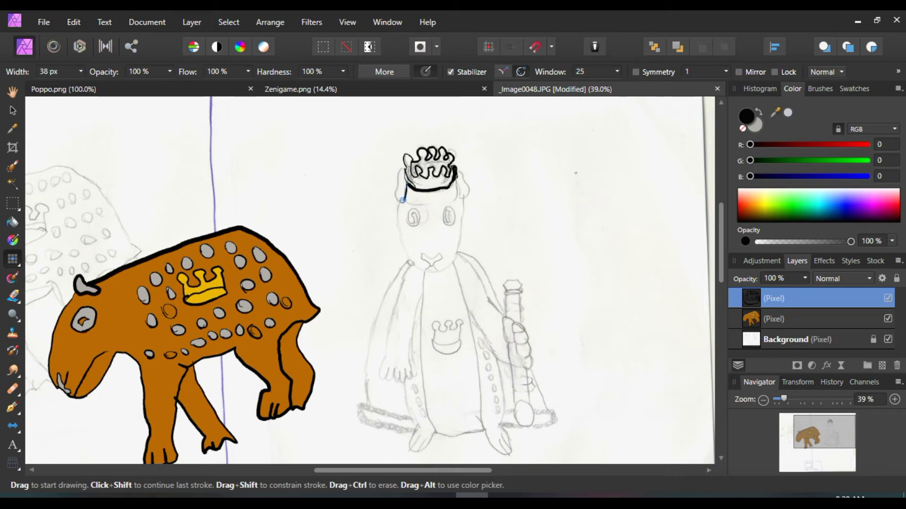
# Step: Ink the standing figure's two drooping ears and its long face outline in black, undoing the first face strokes and the stray dot
pyautogui.moveTo(399, 175); pyautogui.dragTo(407, 169)
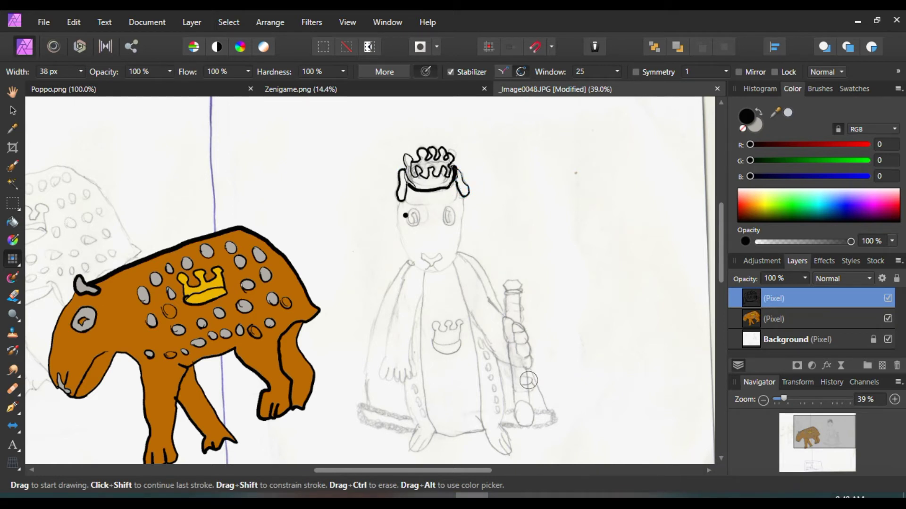
pyautogui.moveTo(396, 214); pyautogui.dragTo(397, 225)
pyautogui.moveTo(408, 258); pyautogui.dragTo(417, 268)
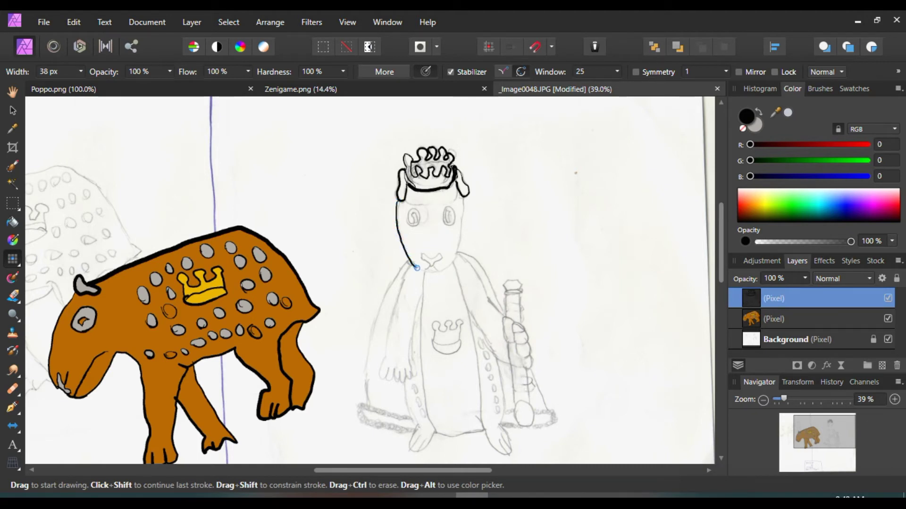
pyautogui.moveTo(444, 270)
pyautogui.mouseDown()
pyautogui.moveTo(460, 251)
pyautogui.moveTo(464, 224)
pyautogui.mouseUp()
pyautogui.hotkey('ctrl', 'z')
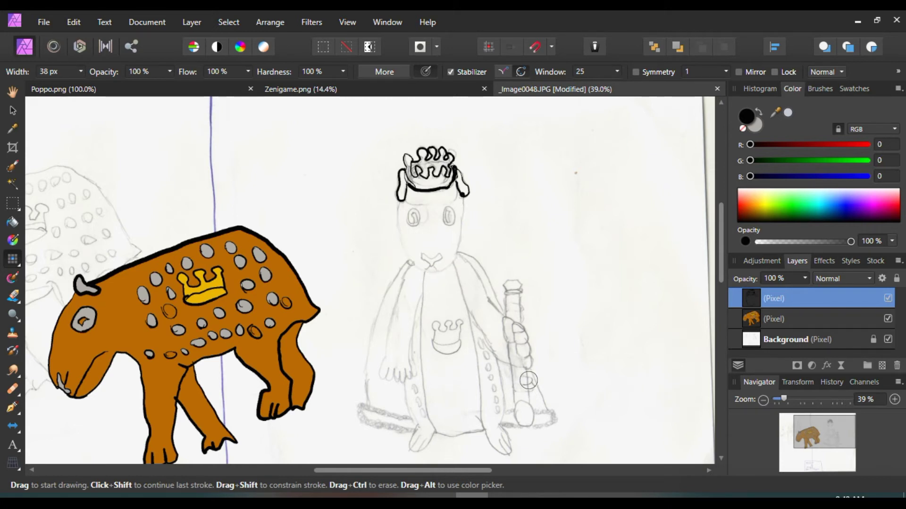
pyautogui.moveTo(464, 192)
pyautogui.mouseDown()
pyautogui.moveTo(454, 259)
pyautogui.moveTo(436, 273)
pyautogui.moveTo(412, 259)
pyautogui.moveTo(399, 197)
pyautogui.mouseUp()
pyautogui.click(426, 252)
pyautogui.hotkey('ctrl', 'z')
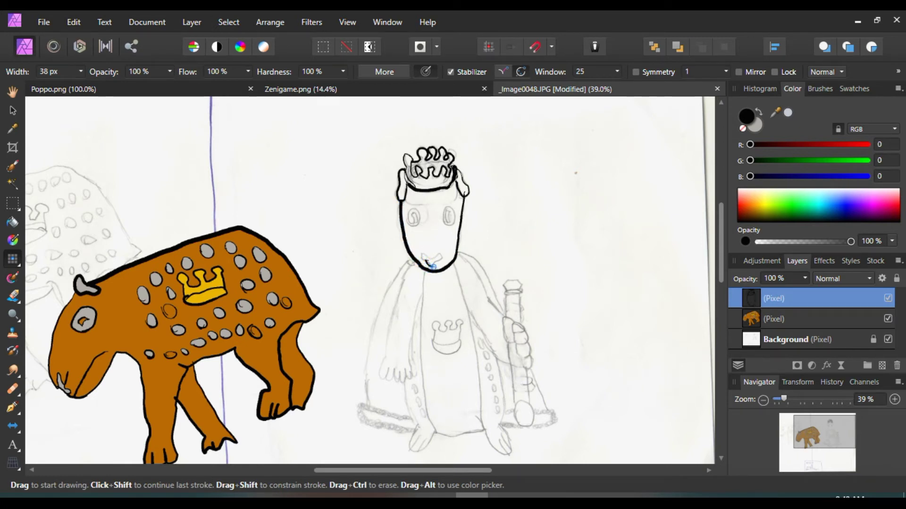
# Step: Ink the curved mouth shape at the tip of the snout and both oval eyes with their pupils
pyautogui.moveTo(438, 260)
pyautogui.mouseDown()
pyautogui.moveTo(443, 255)
pyautogui.moveTo(420, 259)
pyautogui.moveTo(433, 267)
pyautogui.mouseUp()
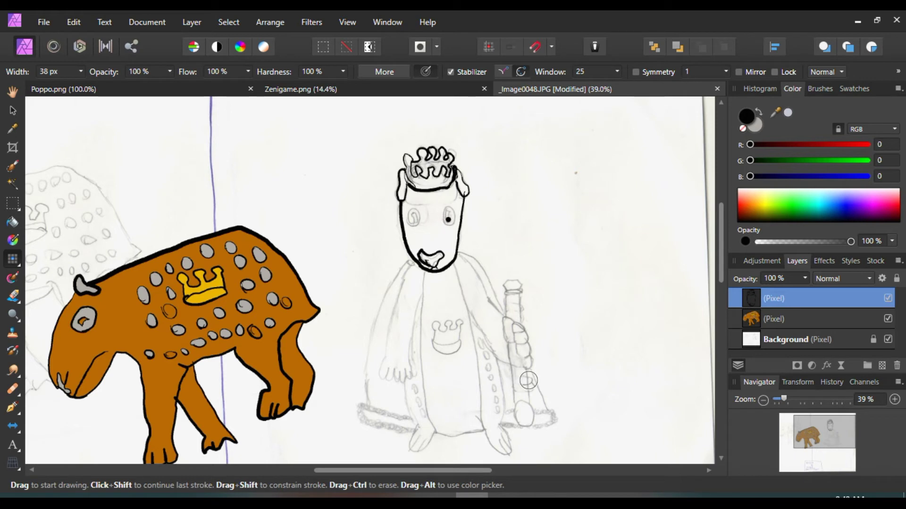
pyautogui.moveTo(447, 222)
pyautogui.mouseDown()
pyautogui.moveTo(443, 209)
pyautogui.moveTo(455, 221)
pyautogui.moveTo(445, 226)
pyautogui.moveTo(442, 210)
pyautogui.mouseUp()
pyautogui.hotkey('ctrl', 'z')
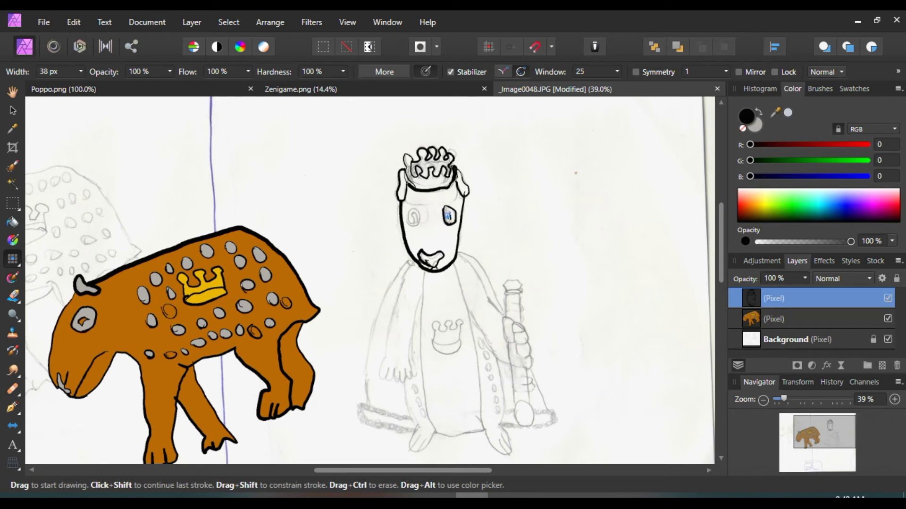
pyautogui.hotkey('ctrl', 'shift', 'z')
pyautogui.moveTo(409, 218); pyautogui.dragTo(415, 216)
pyautogui.hotkey('ctrl', 'z')
# Step: Ink the figure's hanging arm with its fingers, the belly edge beside it, and the leg and clawed foot below
pyautogui.moveTo(417, 262)
pyautogui.mouseDown()
pyautogui.moveTo(379, 364)
pyautogui.moveTo(388, 378)
pyautogui.moveTo(393, 369)
pyautogui.moveTo(400, 382)
pyautogui.moveTo(411, 374)
pyautogui.moveTo(423, 293)
pyautogui.mouseUp()
pyautogui.click(417, 352)
pyautogui.moveTo(402, 377)
pyautogui.mouseDown()
pyautogui.moveTo(417, 424)
pyautogui.moveTo(411, 450)
pyautogui.moveTo(419, 443)
pyautogui.moveTo(420, 451)
pyautogui.moveTo(432, 428)
pyautogui.moveTo(420, 365)
pyautogui.moveTo(423, 269)
pyautogui.moveTo(422, 295)
pyautogui.mouseUp()
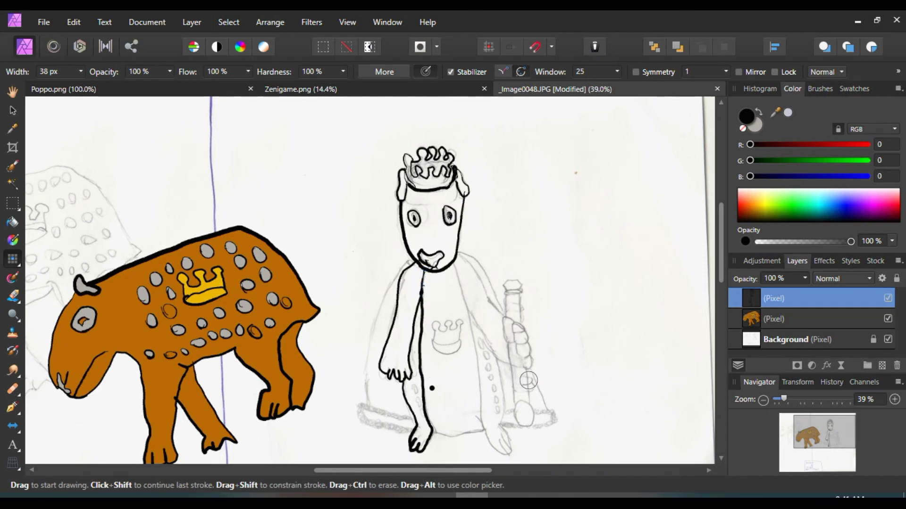
# Step: Complete the belly outline and ink the bent arm with its fingers gripping the staff, undoing the failed arm strokes
pyautogui.moveTo(428, 427)
pyautogui.mouseDown()
pyautogui.moveTo(482, 429)
pyautogui.moveTo(481, 370)
pyautogui.moveTo(453, 261)
pyautogui.moveTo(459, 251)
pyautogui.moveTo(513, 326)
pyautogui.mouseUp()
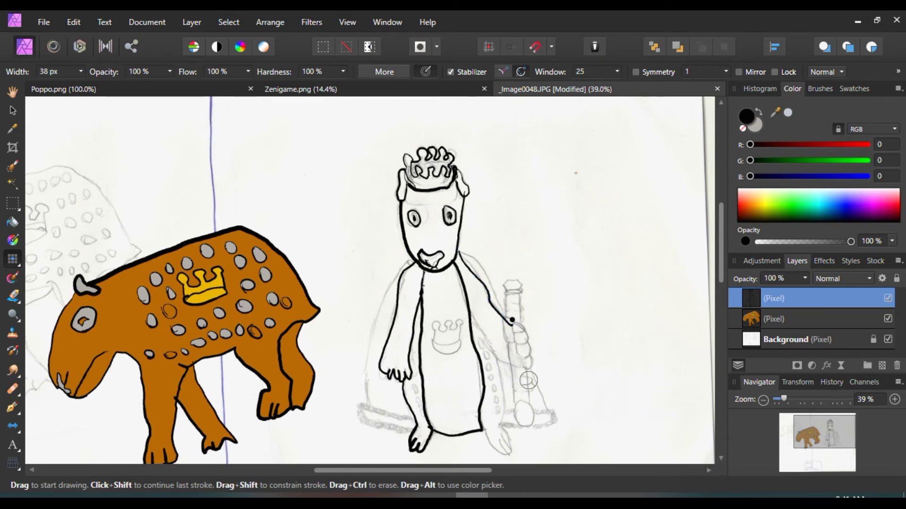
pyautogui.hotkey('ctrl', 'z')
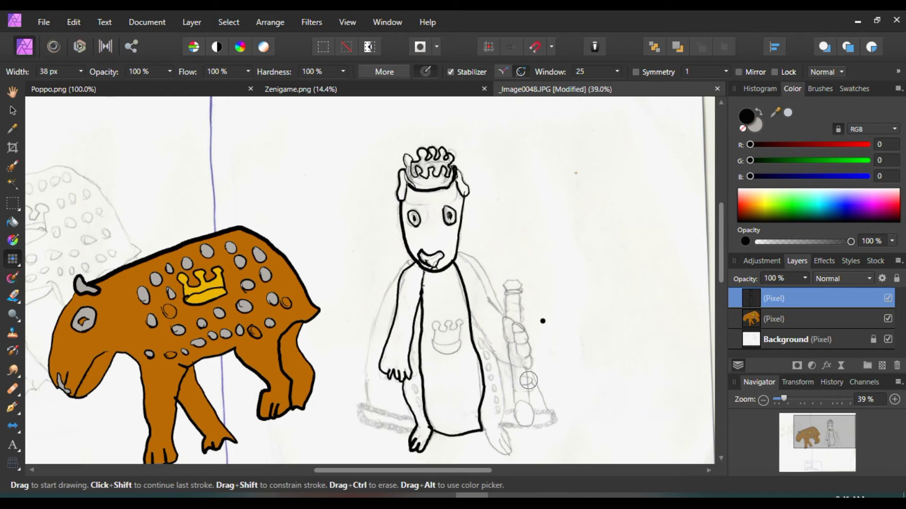
pyautogui.moveTo(524, 327)
pyautogui.mouseDown()
pyautogui.moveTo(487, 300)
pyautogui.moveTo(451, 248)
pyautogui.mouseUp()
pyautogui.hotkey('ctrl', 'z')
pyautogui.moveTo(520, 326)
pyautogui.mouseDown()
pyautogui.moveTo(518, 344)
pyautogui.moveTo(528, 349)
pyautogui.moveTo(515, 349)
pyautogui.moveTo(518, 366)
pyautogui.moveTo(531, 363)
pyautogui.moveTo(529, 352)
pyautogui.moveTo(517, 363)
pyautogui.moveTo(493, 355)
pyautogui.moveTo(467, 318)
pyautogui.mouseUp()
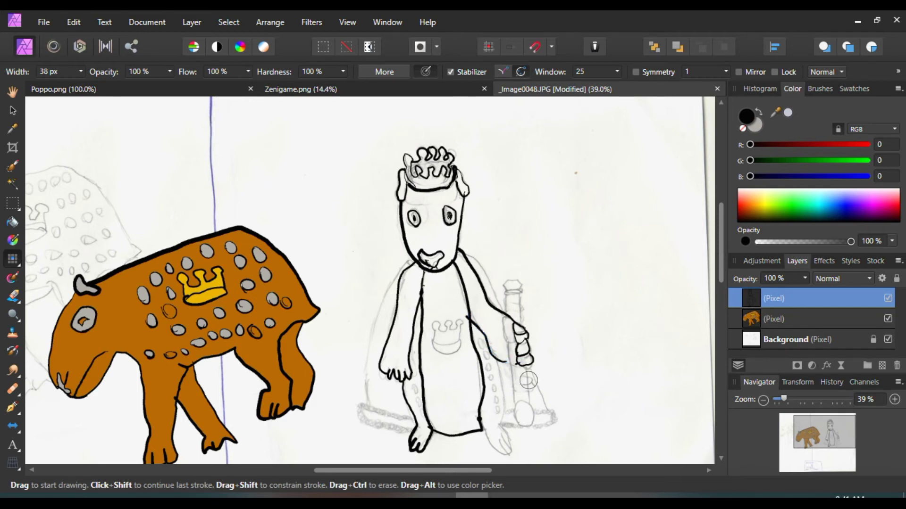
# Step: Ink the leg and foot on the staff side and the rounded knob at the staff's lower end, undoing the stray dot
pyautogui.moveTo(479, 421)
pyautogui.mouseDown()
pyautogui.moveTo(489, 445)
pyautogui.moveTo(508, 454)
pyautogui.moveTo(493, 355)
pyautogui.mouseUp()
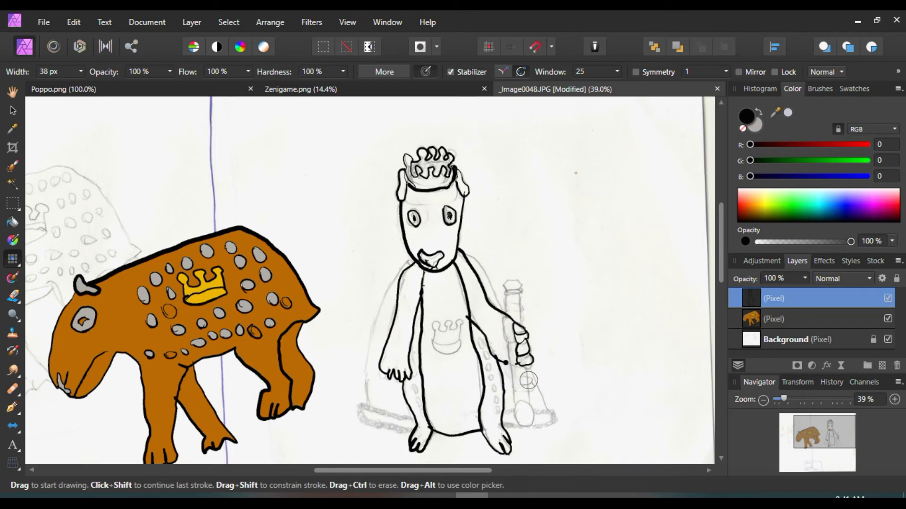
pyautogui.moveTo(510, 373)
pyautogui.mouseDown()
pyautogui.moveTo(517, 424)
pyautogui.moveTo(532, 420)
pyautogui.moveTo(534, 406)
pyautogui.moveTo(514, 406)
pyautogui.moveTo(528, 380)
pyautogui.mouseUp()
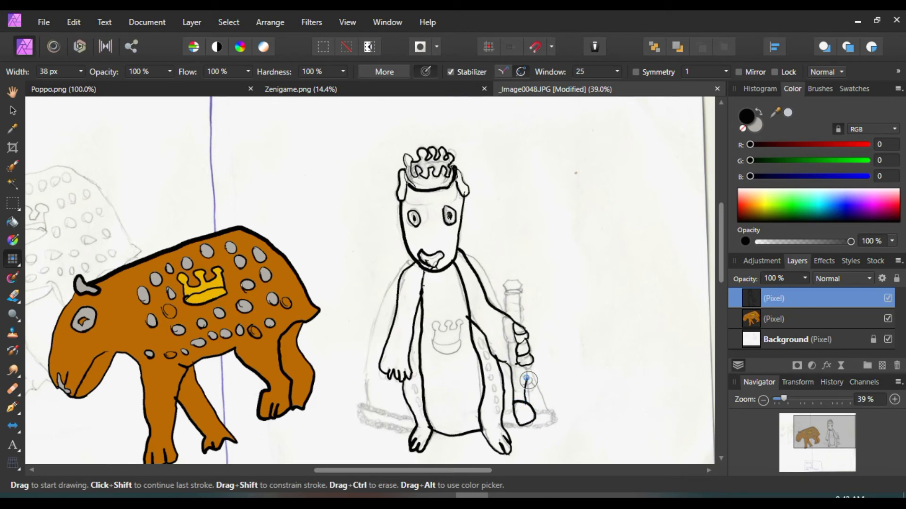
pyautogui.scroll(1, 528, 381)
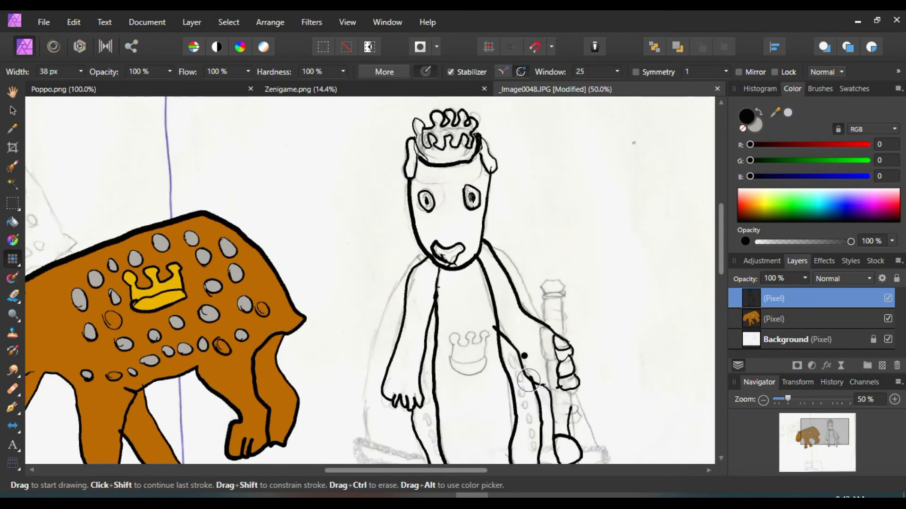
pyautogui.scroll(-2, 529, 381)
pyautogui.scroll(2, 528, 380)
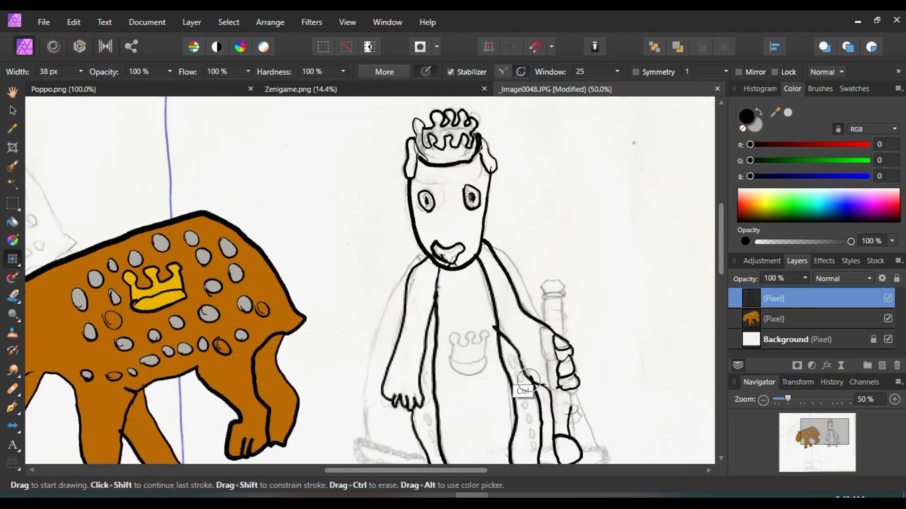
pyautogui.scroll(-2, 529, 381)
pyautogui.click(527, 379)
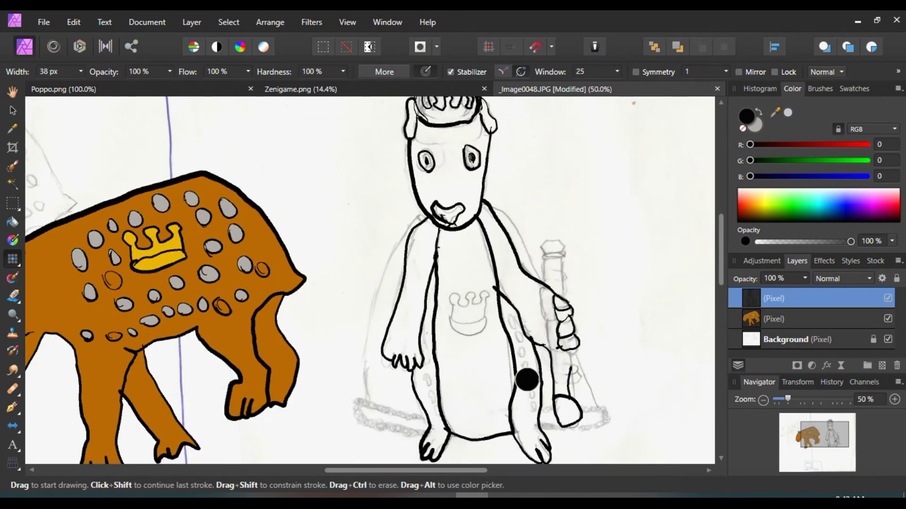
pyautogui.hotkey('ctrl', 'z')
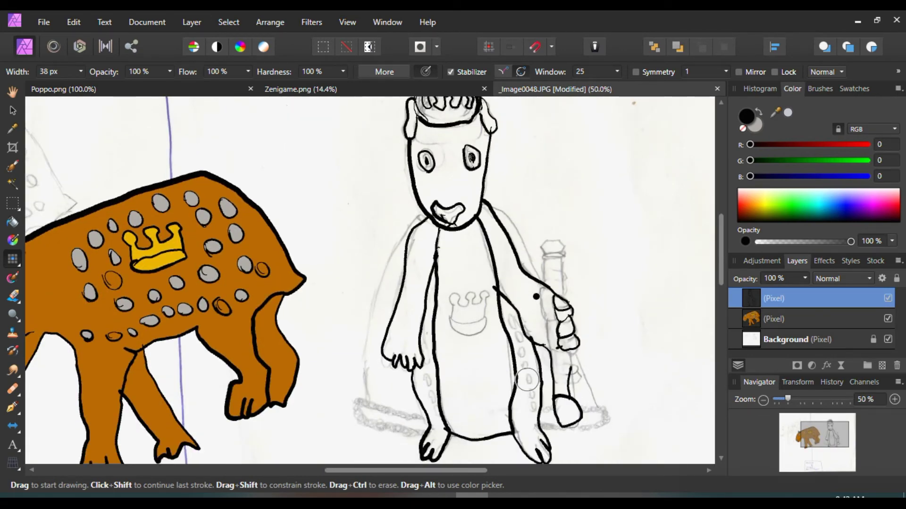
# Step: Ink the side edges of the staff's shaft below the gripping hand, undoing the first tries
pyautogui.moveTo(571, 350); pyautogui.dragTo(569, 368)
pyautogui.hotkey('ctrl', 'z')
pyautogui.hotkey('ctrl', 'z')
pyautogui.moveTo(569, 349); pyautogui.dragTo(574, 404)
pyautogui.moveTo(542, 284)
pyautogui.mouseDown()
pyautogui.moveTo(546, 326)
pyautogui.moveTo(559, 321)
pyautogui.moveTo(550, 326)
pyautogui.moveTo(550, 355)
pyautogui.mouseUp()
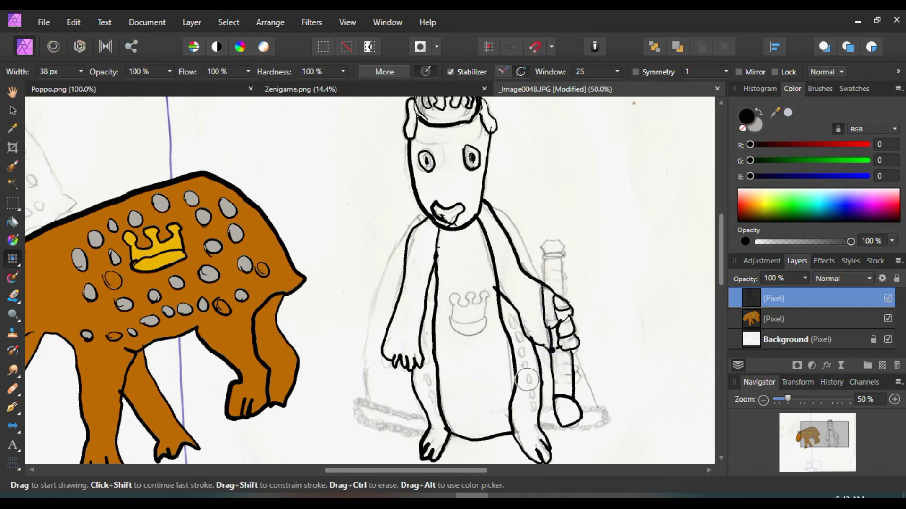
# Step: Ink the upper part of the staff's shaft above the hand, with its collar and angular cap
pyautogui.moveTo(547, 281); pyautogui.dragTo(546, 263)
pyautogui.hotkey('ctrl', 'z')
pyautogui.click(547, 274)
pyautogui.hotkey('ctrl', 'z')
pyautogui.moveTo(544, 286)
pyautogui.mouseDown()
pyautogui.moveTo(545, 260)
pyautogui.moveTo(559, 260)
pyautogui.moveTo(565, 304)
pyautogui.mouseUp()
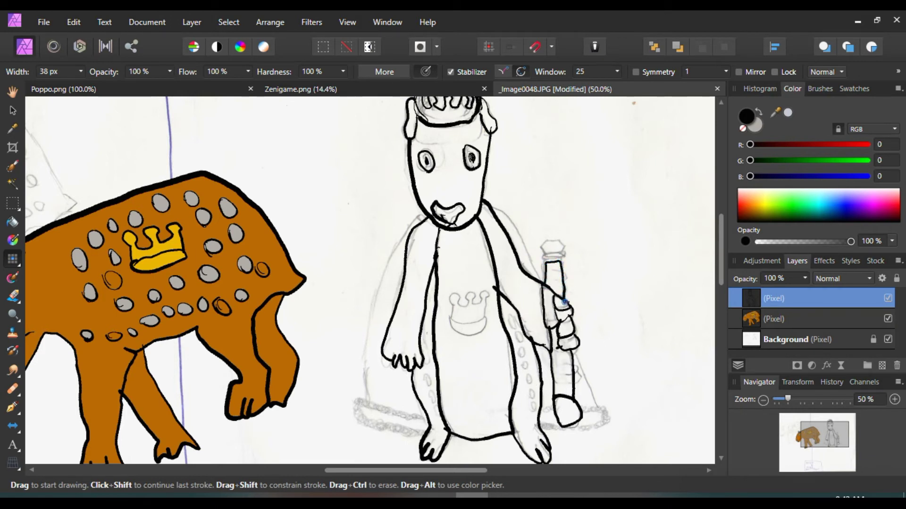
pyautogui.moveTo(549, 262)
pyautogui.mouseDown()
pyautogui.moveTo(542, 257)
pyautogui.moveTo(566, 255)
pyautogui.moveTo(559, 261)
pyautogui.mouseUp()
pyautogui.moveTo(544, 245); pyautogui.dragTo(553, 242)
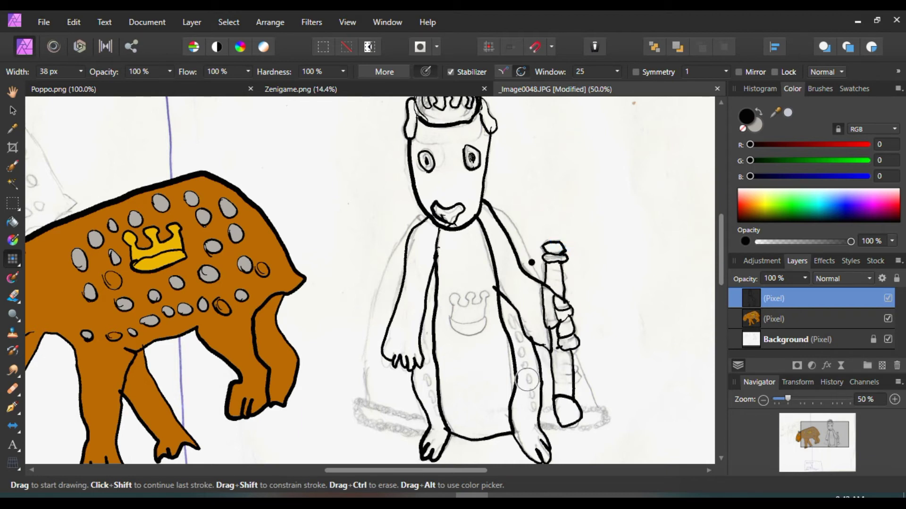
# Step: Ink the cloak's outer edges from both shoulders and the bumpy hem band beneath the hanging arm
pyautogui.moveTo(538, 277)
pyautogui.mouseDown()
pyautogui.moveTo(505, 210)
pyautogui.moveTo(491, 208)
pyautogui.mouseUp()
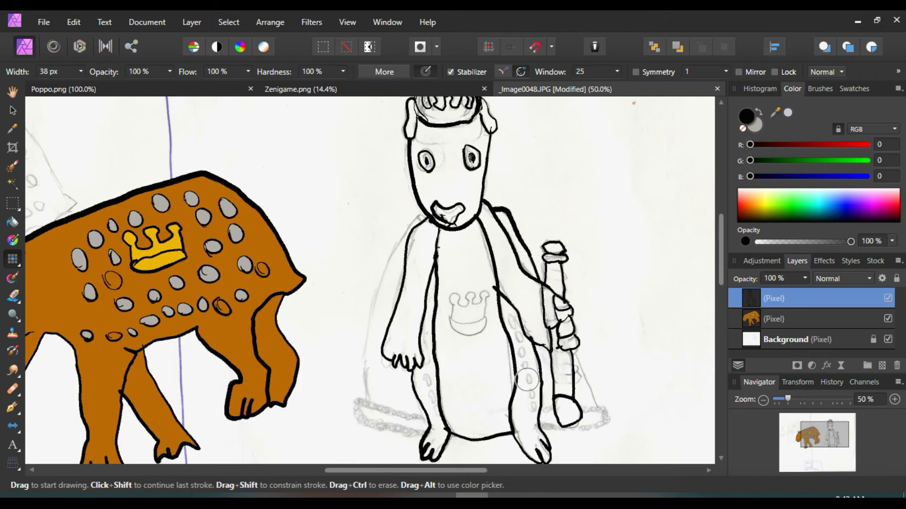
pyautogui.moveTo(407, 218)
pyautogui.mouseDown()
pyautogui.moveTo(359, 330)
pyautogui.moveTo(359, 400)
pyautogui.mouseUp()
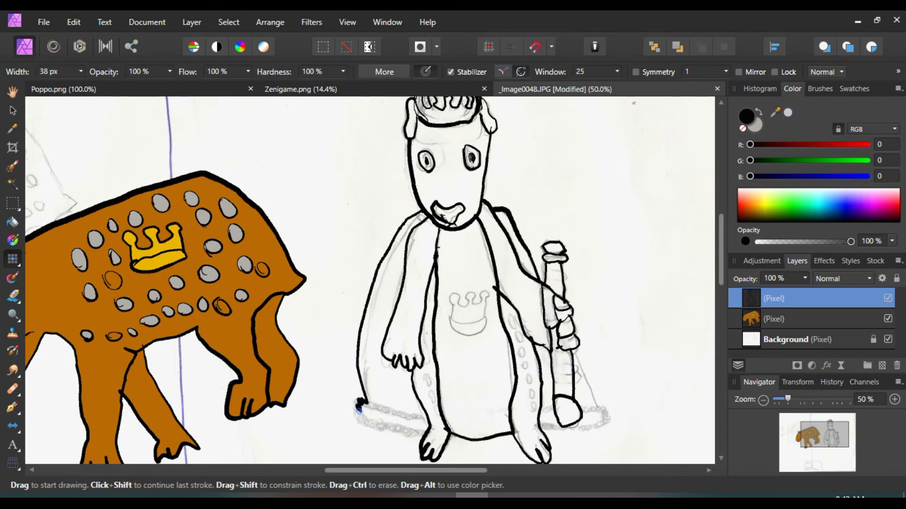
pyautogui.moveTo(358, 409)
pyautogui.mouseDown()
pyautogui.moveTo(375, 425)
pyautogui.moveTo(425, 430)
pyautogui.mouseUp()
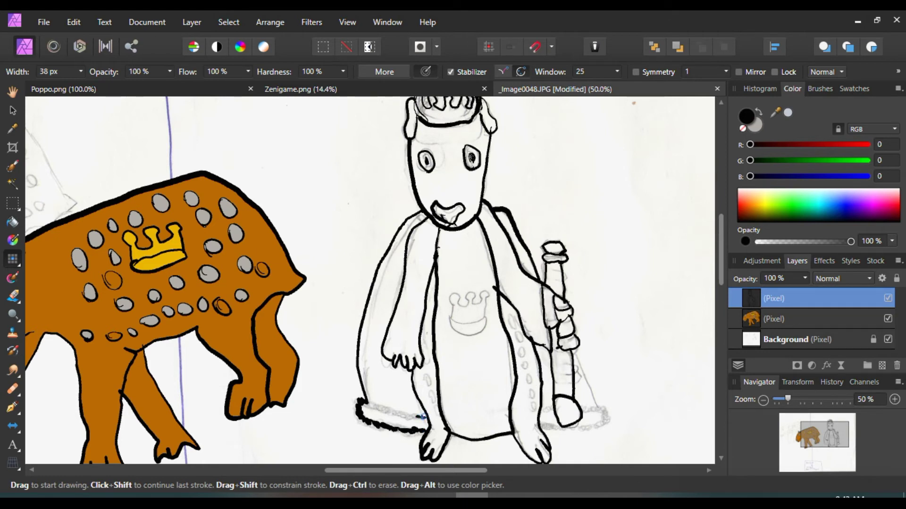
pyautogui.moveTo(413, 415); pyautogui.dragTo(403, 415)
pyautogui.moveTo(387, 412); pyautogui.dragTo(363, 400)
# Step: Ink the bumpy hem band behind the staff's knob and the cloak edge rising from it to the gripping hand
pyautogui.moveTo(561, 428); pyautogui.dragTo(595, 421)
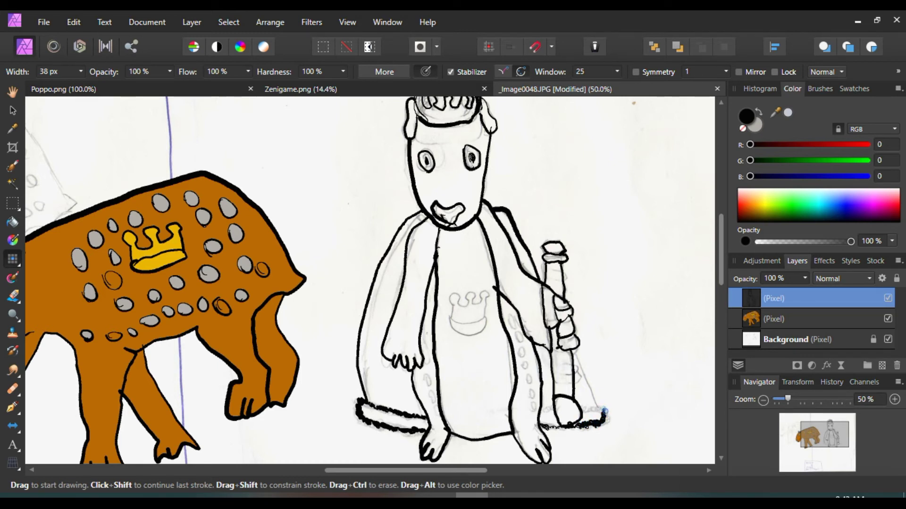
pyautogui.moveTo(596, 409); pyautogui.dragTo(590, 410)
pyautogui.moveTo(589, 410)
pyautogui.mouseDown()
pyautogui.moveTo(581, 409)
pyautogui.moveTo(593, 400)
pyautogui.moveTo(576, 364)
pyautogui.mouseUp()
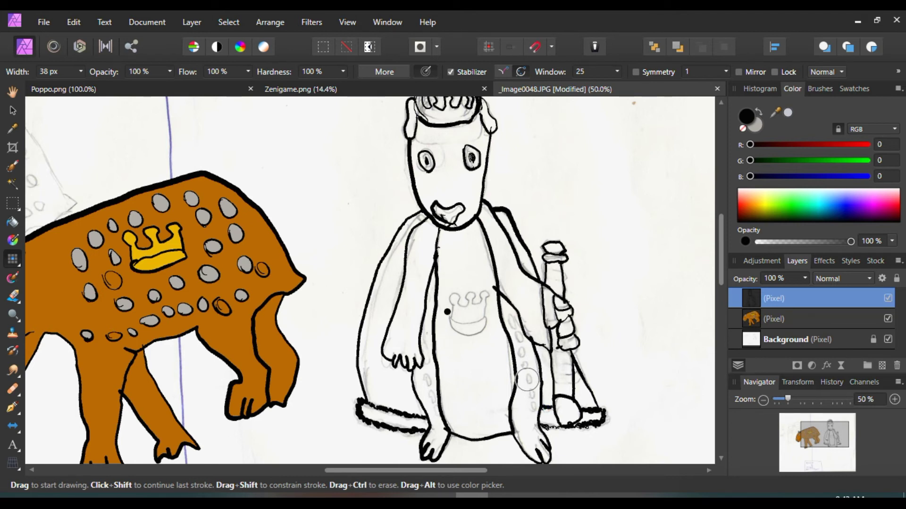
# Step: Ink the small crown on the figure's belly, with its curved base band, rounded points and sides
pyautogui.moveTo(450, 316)
pyautogui.mouseDown()
pyautogui.moveTo(466, 326)
pyautogui.moveTo(481, 321)
pyautogui.moveTo(481, 332)
pyautogui.moveTo(450, 317)
pyautogui.moveTo(451, 306)
pyautogui.mouseUp()
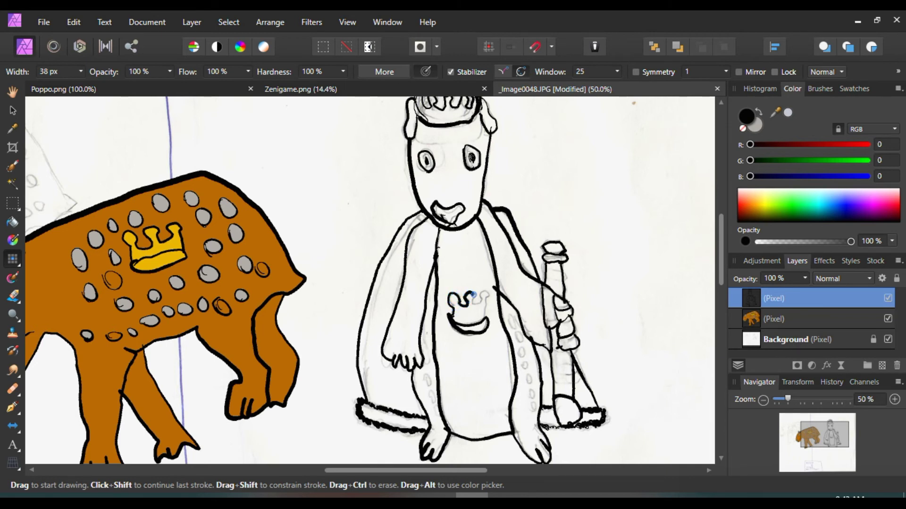
pyautogui.moveTo(471, 301); pyautogui.dragTo(481, 301)
pyautogui.moveTo(485, 312); pyautogui.dragTo(486, 324)
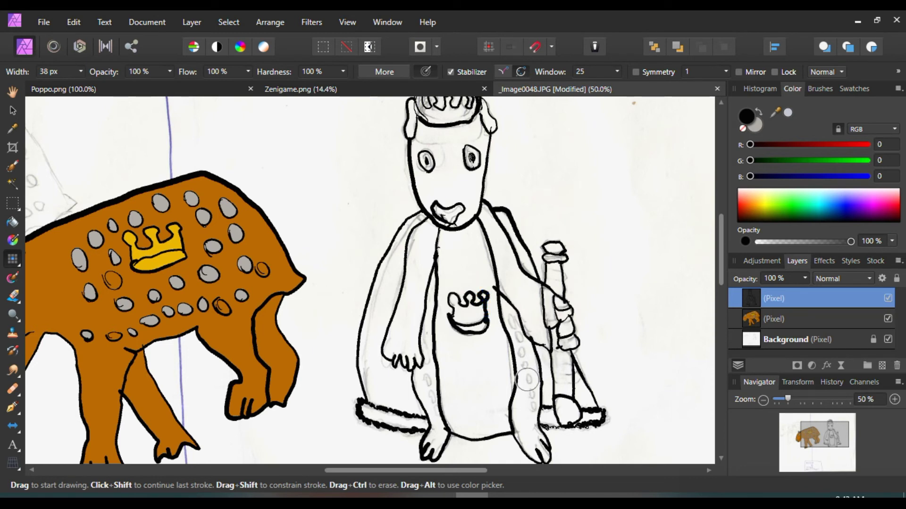
# Step: Sample the yellow of the animal's crown and flood-fill the figure's belly crown and the staff's shaft with it
pyautogui.click(12, 128)
pyautogui.click(146, 185)
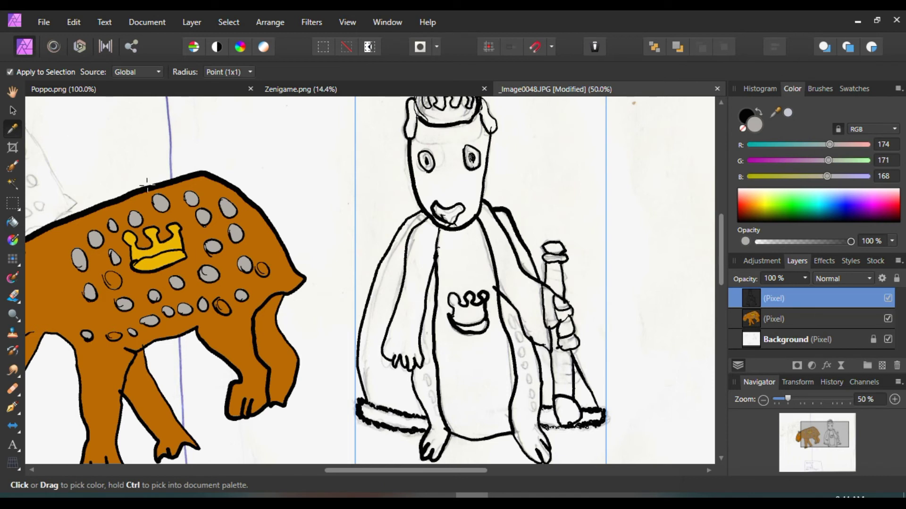
pyautogui.click(162, 246)
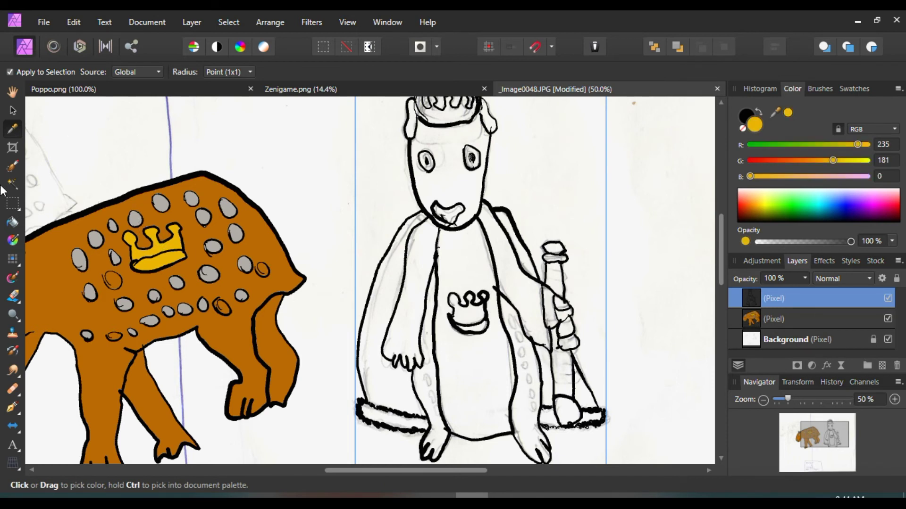
pyautogui.click(12, 222)
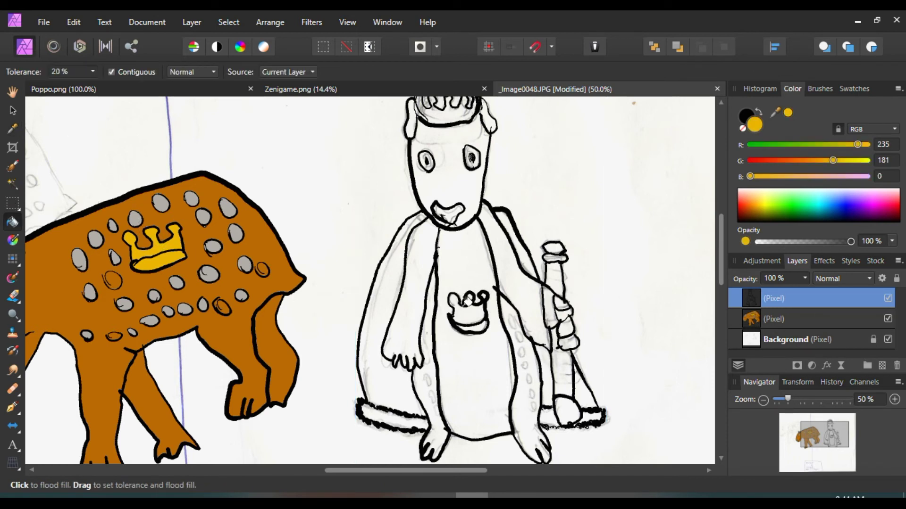
pyautogui.click(468, 309)
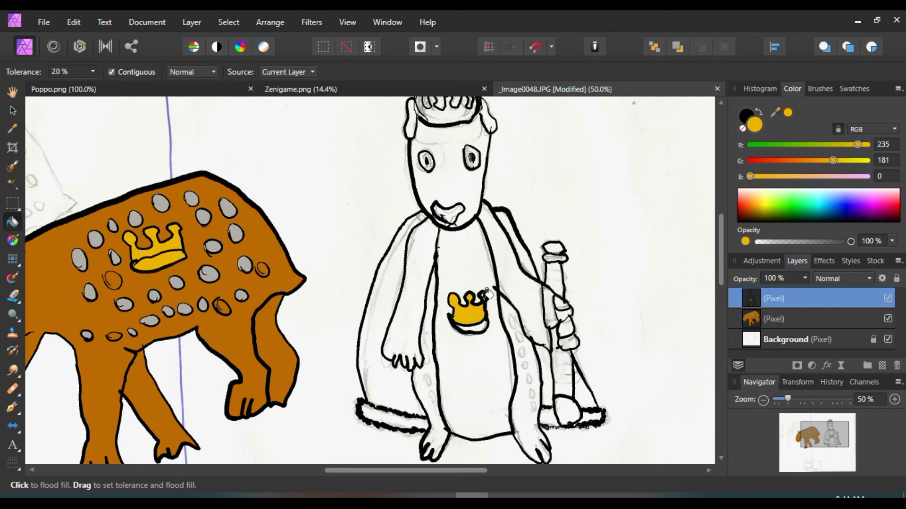
pyautogui.click(480, 325)
pyautogui.click(555, 279)
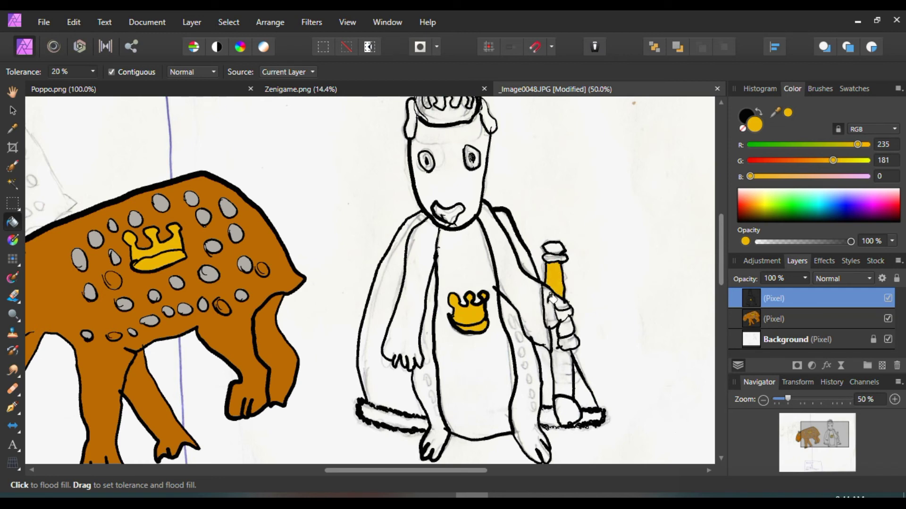
pyautogui.click(560, 361)
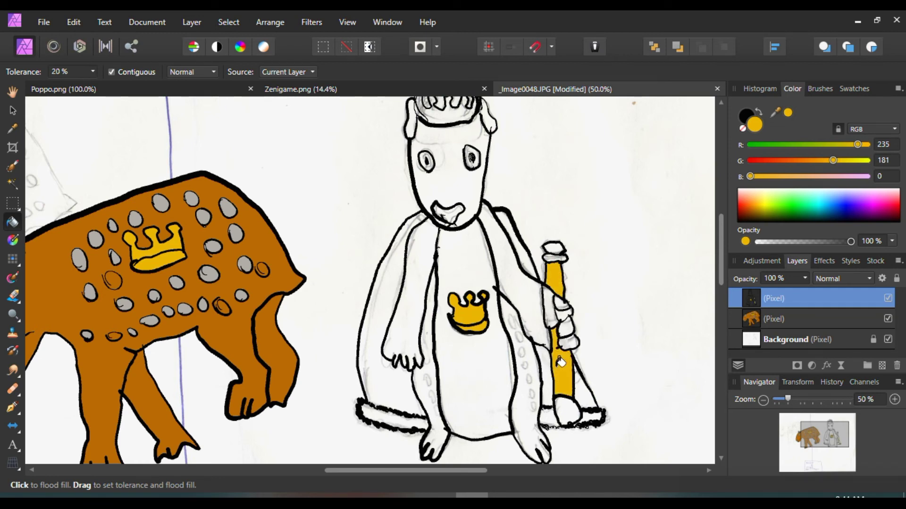
# Step: Hide the Background layer and touch up the black outline of the hem around the staff's knob with the Pixel tool
pyautogui.click(888, 339)
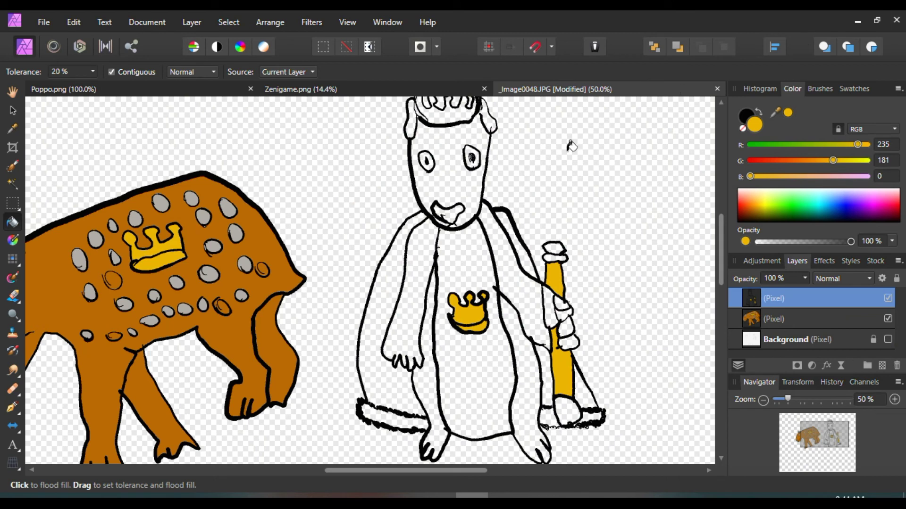
pyautogui.click(12, 259)
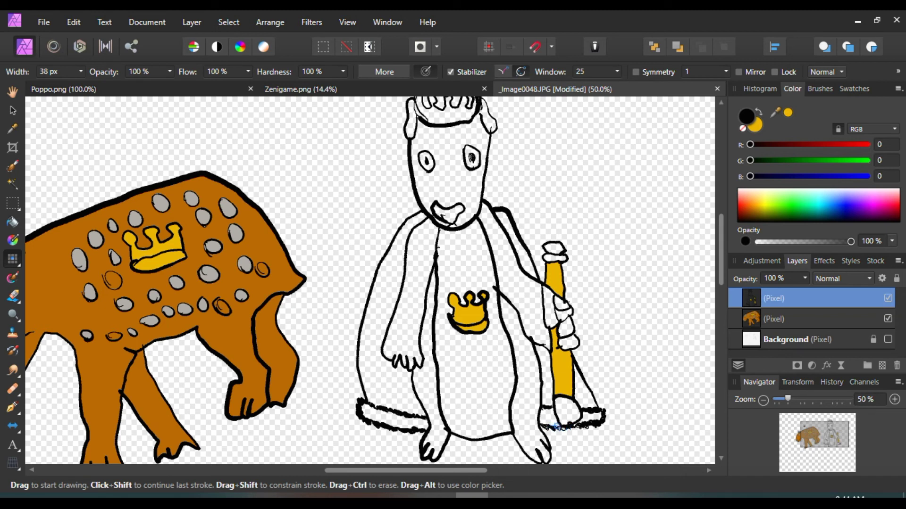
pyautogui.click(551, 414)
# Step: Flood-fill the crown on the standing figure's head, including its rounded points, with the sampled yellow
pyautogui.click(12, 128)
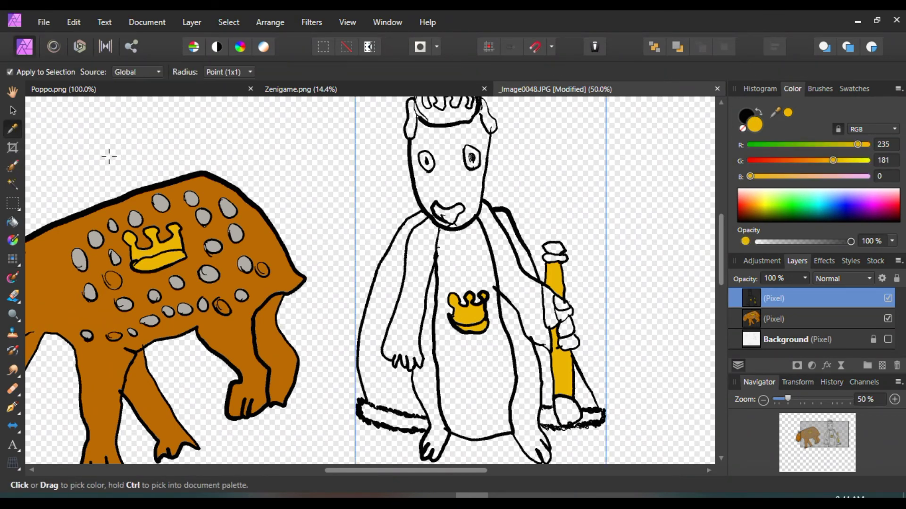
pyautogui.scroll(3, 124, 150)
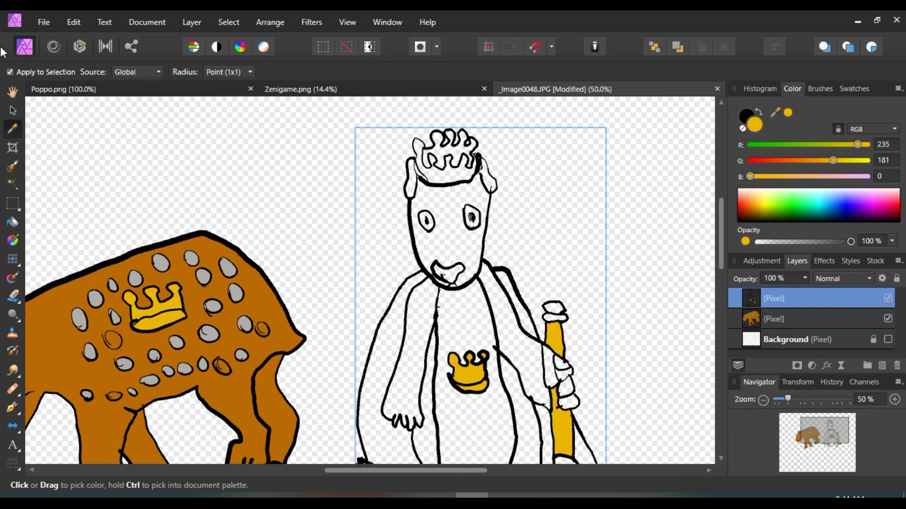
pyautogui.click(13, 222)
pyautogui.click(453, 172)
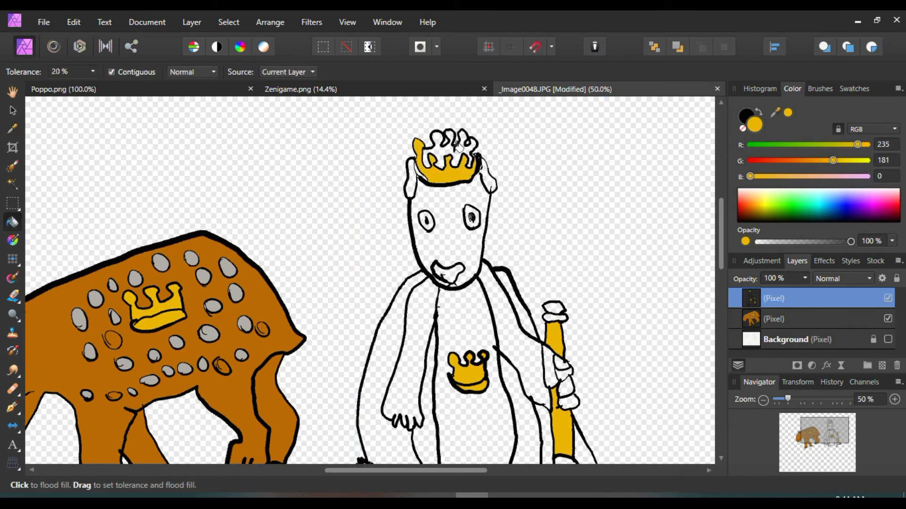
pyautogui.click(457, 147)
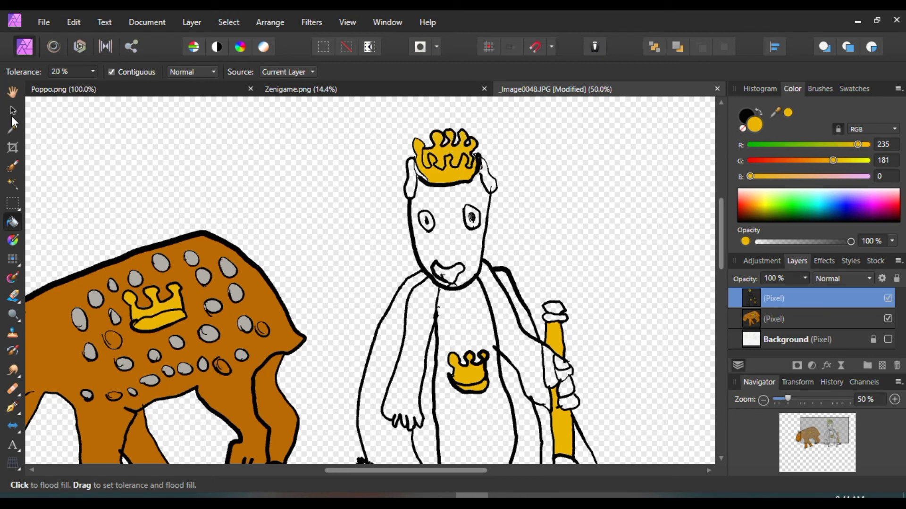
# Step: Sample the spotted animal's brown and flood-fill the standing figure's face, ears and both arms with it
pyautogui.click(14, 128)
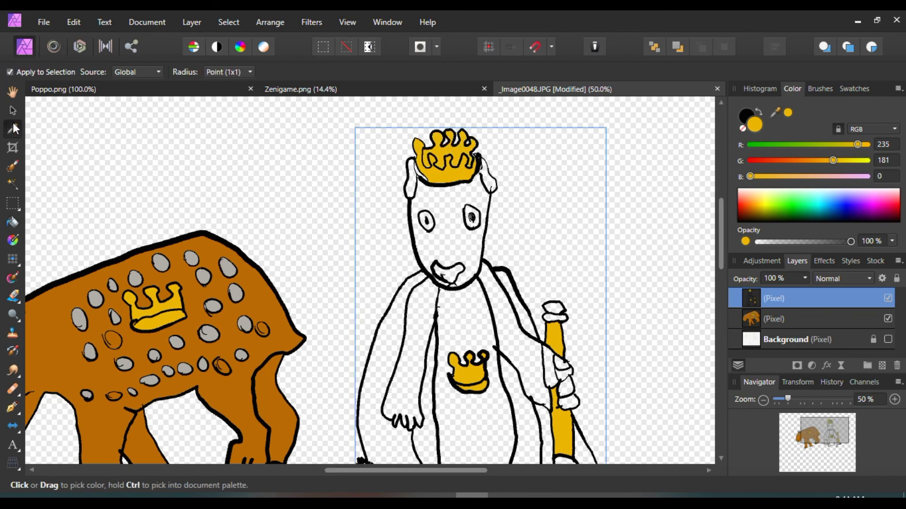
pyautogui.click(186, 273)
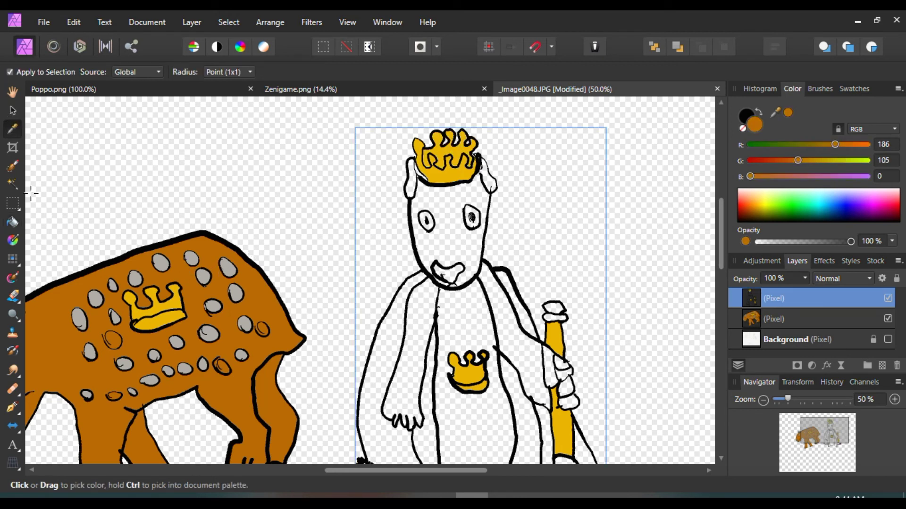
pyautogui.click(14, 222)
pyautogui.click(445, 225)
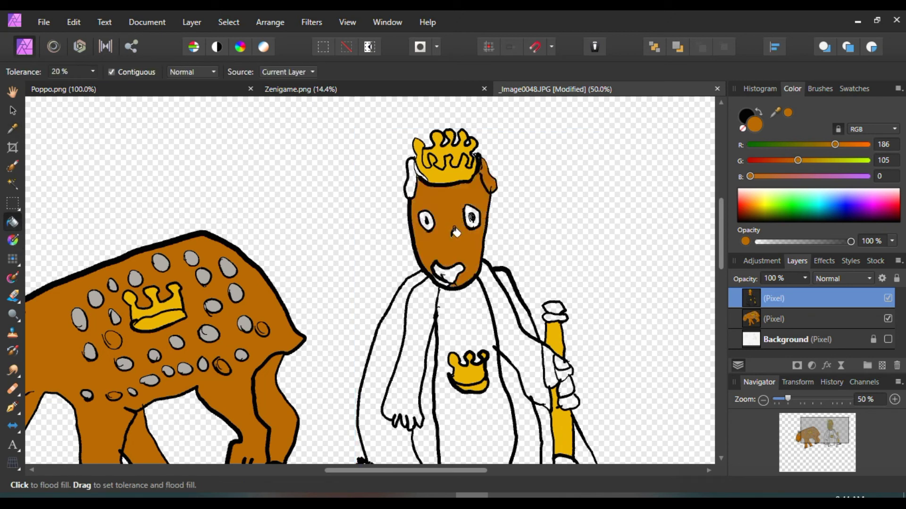
pyautogui.click(414, 182)
pyautogui.click(501, 300)
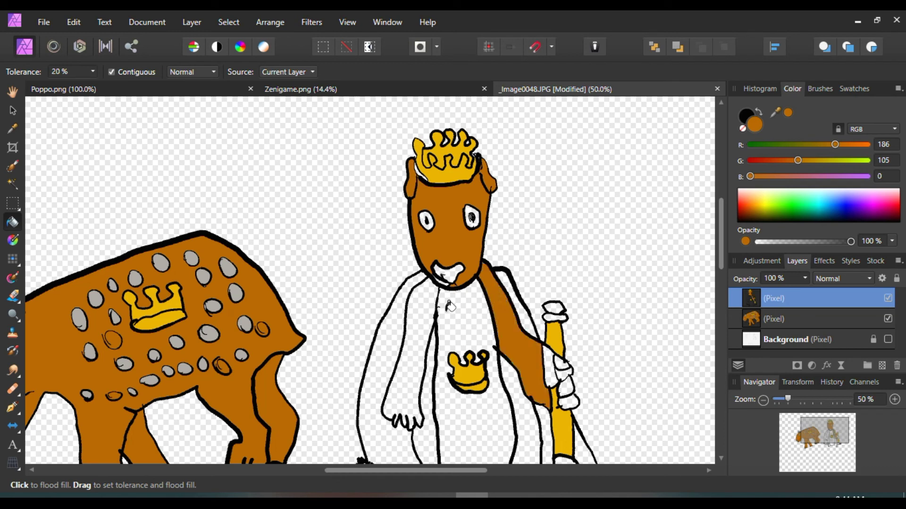
pyautogui.click(419, 322)
# Step: Flood-fill the figure's legs, the rest of the gripping hand and its fingers around the staff with the same brown
pyautogui.scroll(-3, 431, 317)
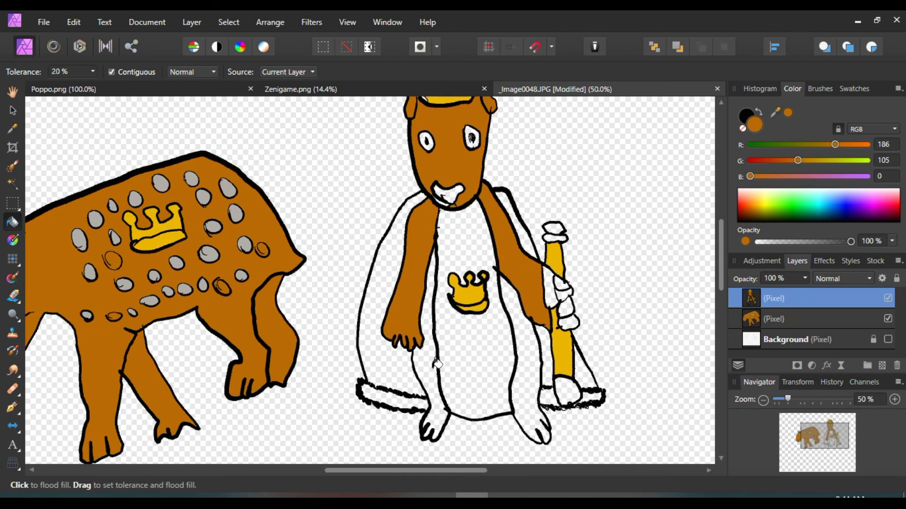
pyautogui.click(438, 361)
pyautogui.click(521, 329)
pyautogui.click(550, 280)
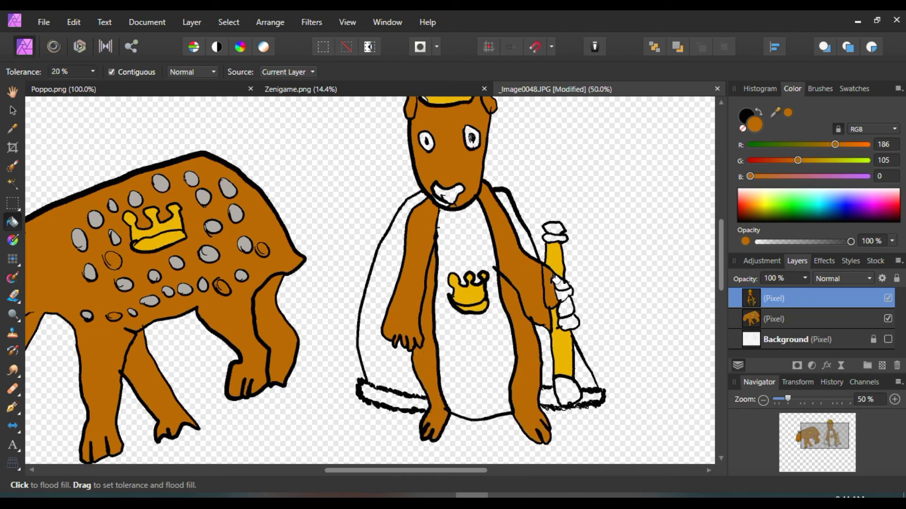
pyautogui.click(563, 283)
pyautogui.click(572, 302)
pyautogui.click(572, 314)
pyautogui.click(568, 325)
# Step: Choose a purple of RGB 125, 0, 226 and flood-fill all visible sections of the cloak on both sides of the body
pyautogui.moveTo(865, 203); pyautogui.dragTo(864, 212)
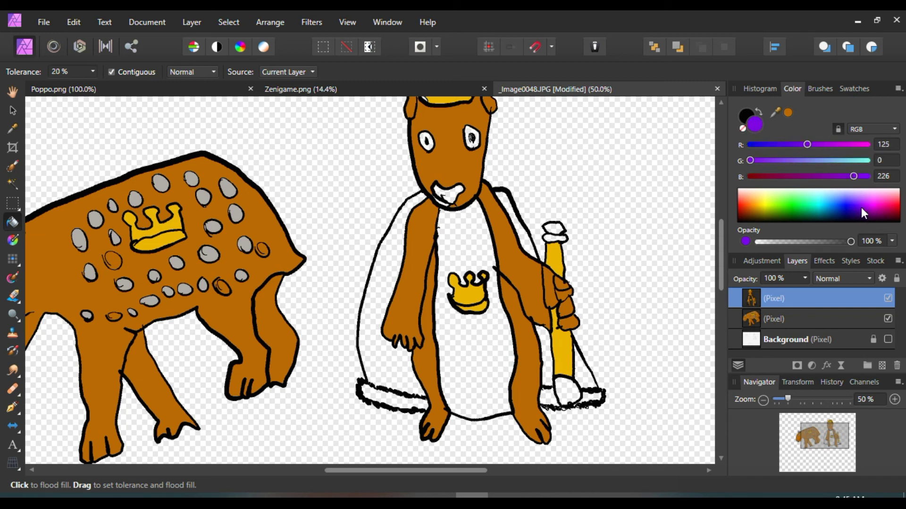
pyautogui.click(550, 348)
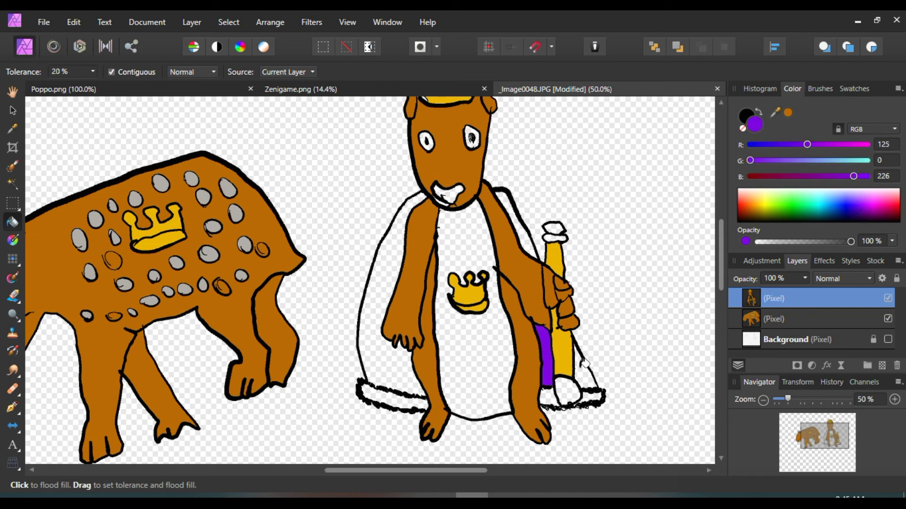
pyautogui.click(585, 362)
pyautogui.click(527, 230)
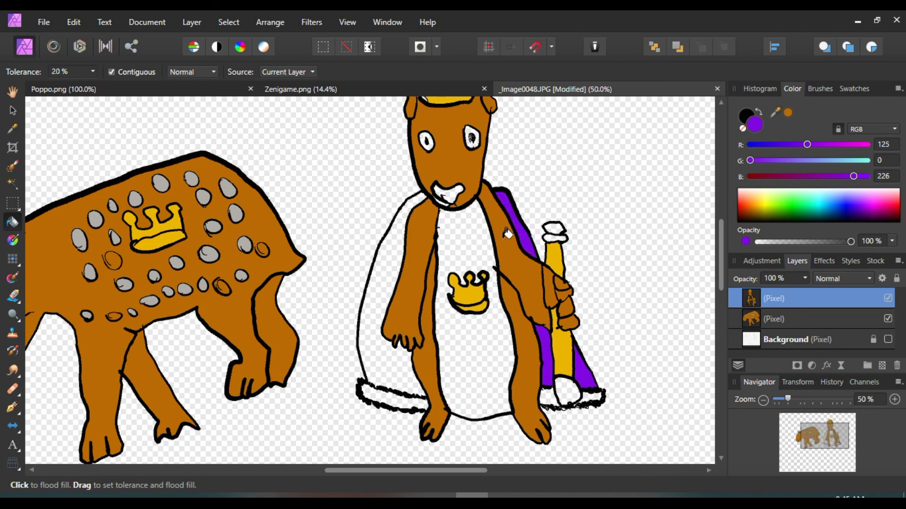
pyautogui.click(395, 278)
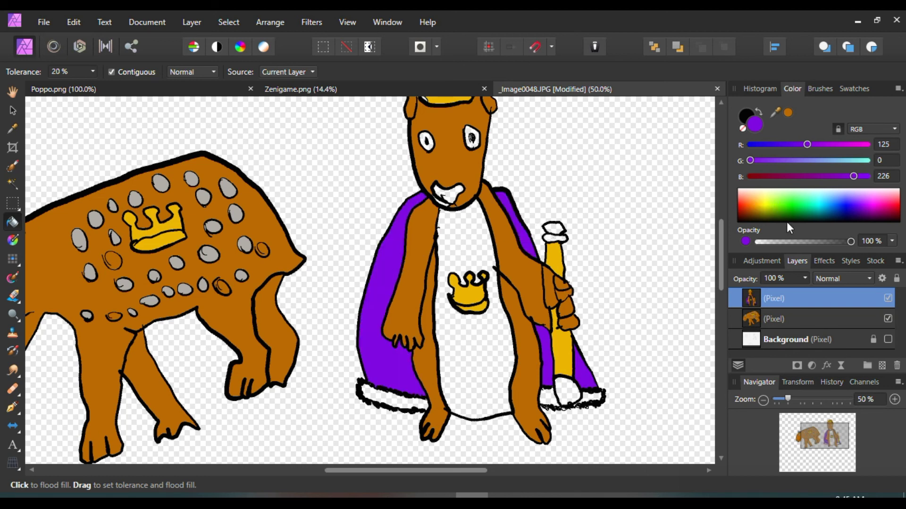
# Step: Set the fill colour to pure white and flood-fill the cloak's hem band on both sides of the figure
pyautogui.click(792, 190)
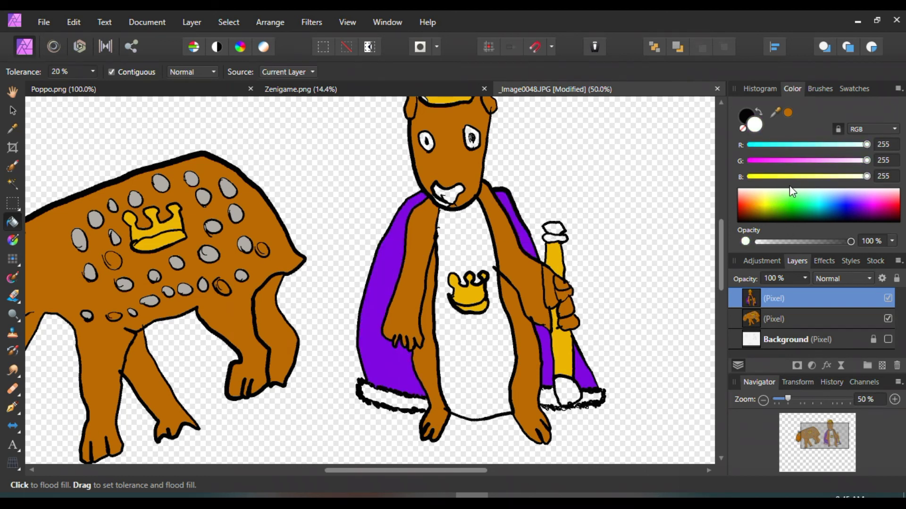
pyautogui.click(389, 388)
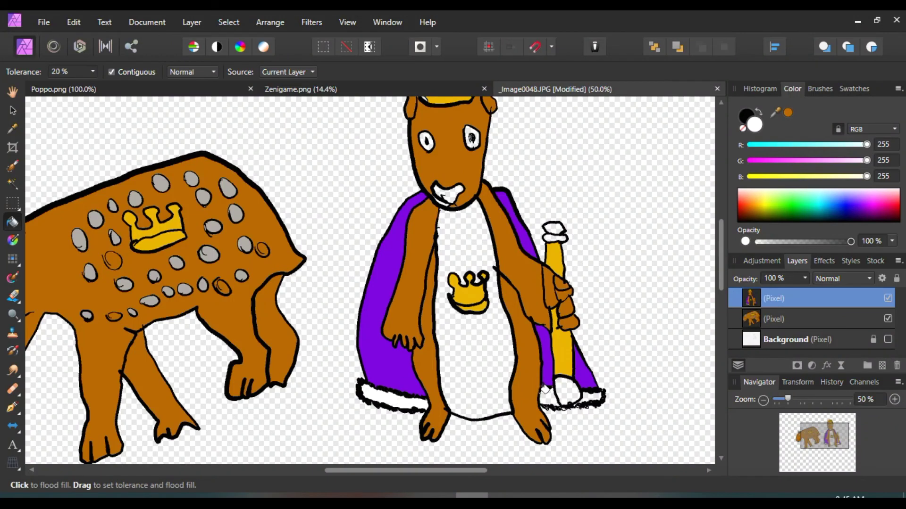
pyautogui.click(593, 392)
# Step: Choose a light blue of RGB 167, 226, 255 and flood-fill the staff's top gem and its lower knob
pyautogui.moveTo(754, 208); pyautogui.dragTo(824, 195)
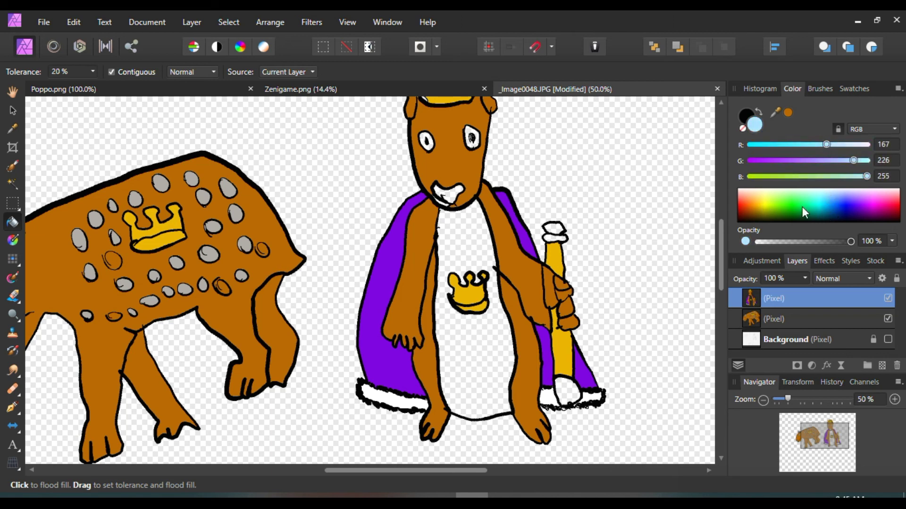
pyautogui.click(557, 225)
pyautogui.click(569, 389)
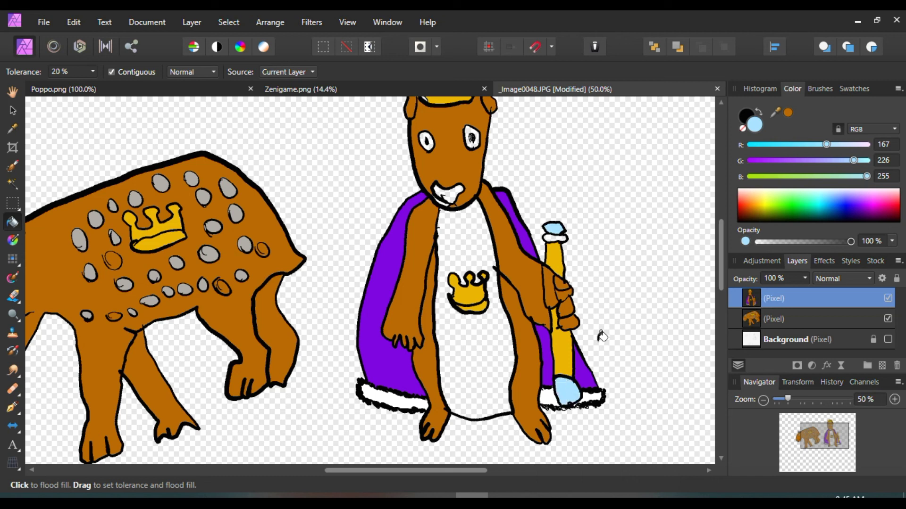
# Step: Mix a light grey of RGB 193, 198, 194 and flood-fill the figure's belly, nose and both eyes, plus the staff's collar
pyautogui.moveTo(834, 161); pyautogui.dragTo(841, 161)
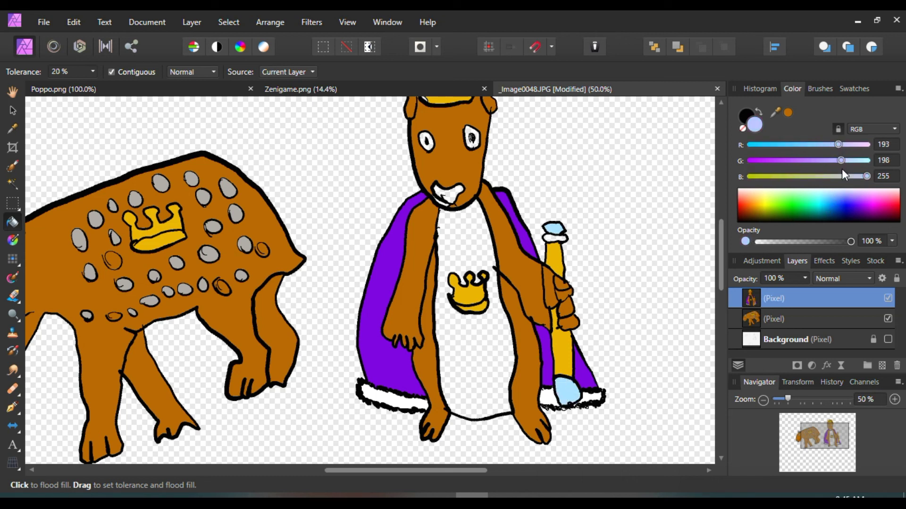
pyautogui.click(839, 176)
pyautogui.click(479, 239)
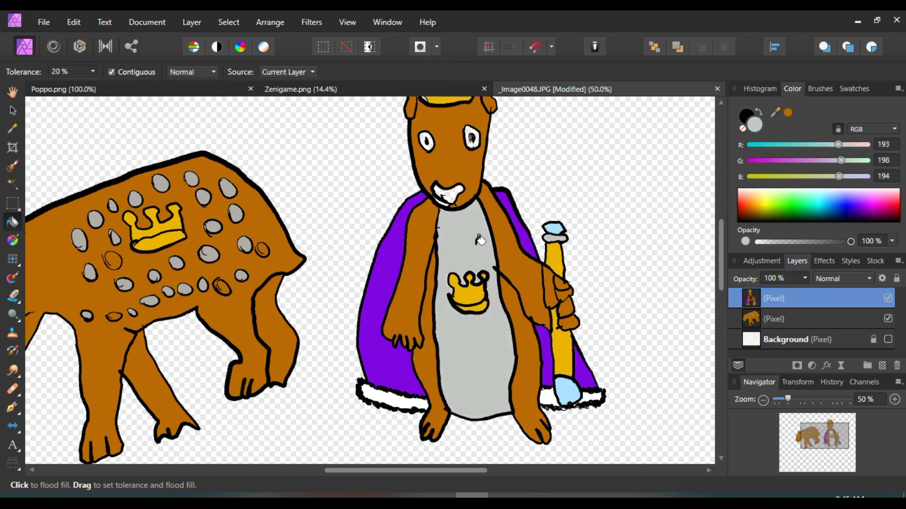
pyautogui.scroll(2, 480, 240)
pyautogui.click(455, 247)
pyautogui.click(465, 194)
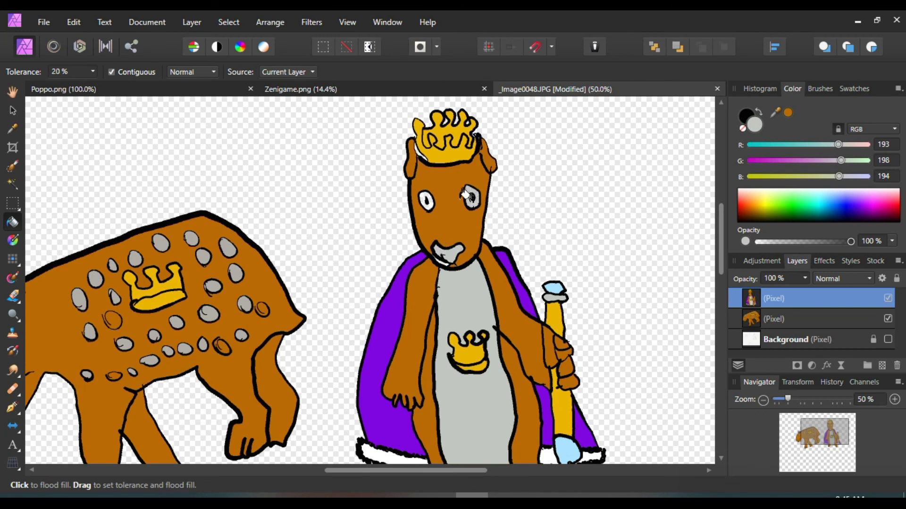
pyautogui.click(425, 194)
# Step: Pick the stored brown again and flood-fill the small unfilled gap beneath the figure's nose along the chin
pyautogui.click(894, 399)
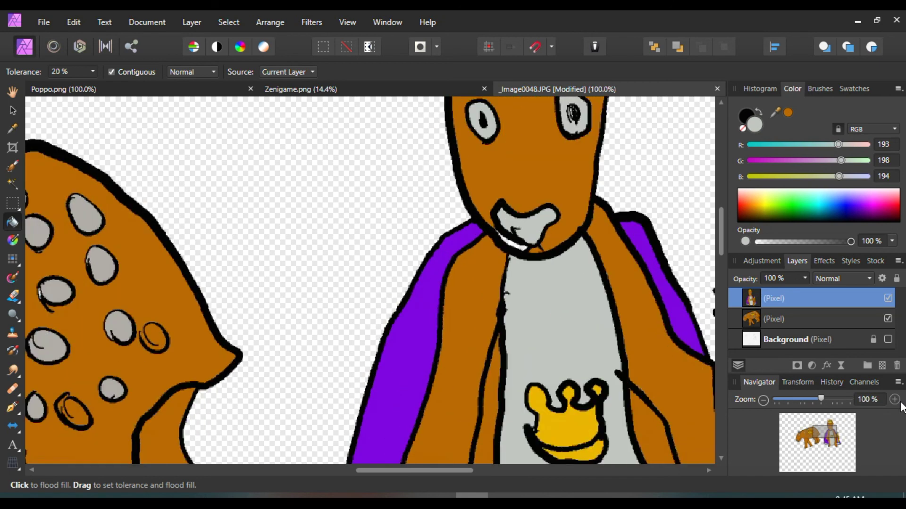
pyautogui.click(899, 402)
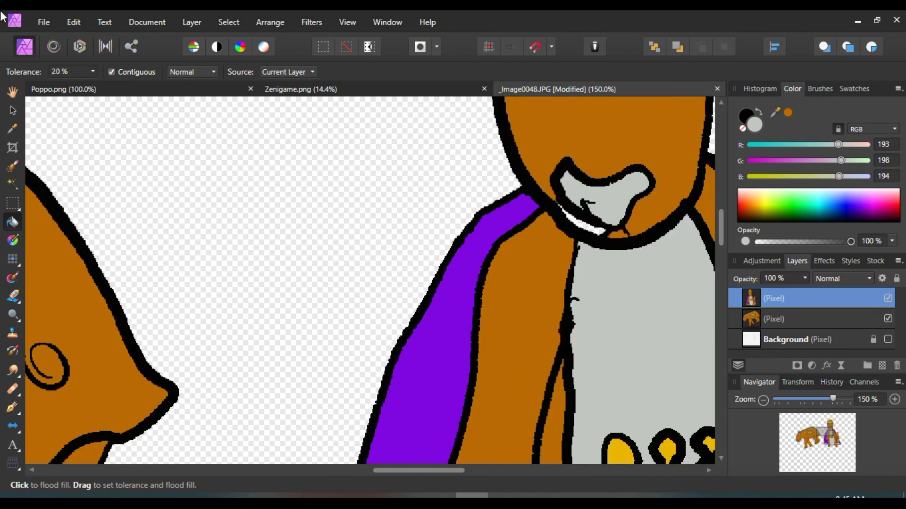
pyautogui.click(789, 113)
pyautogui.click(586, 221)
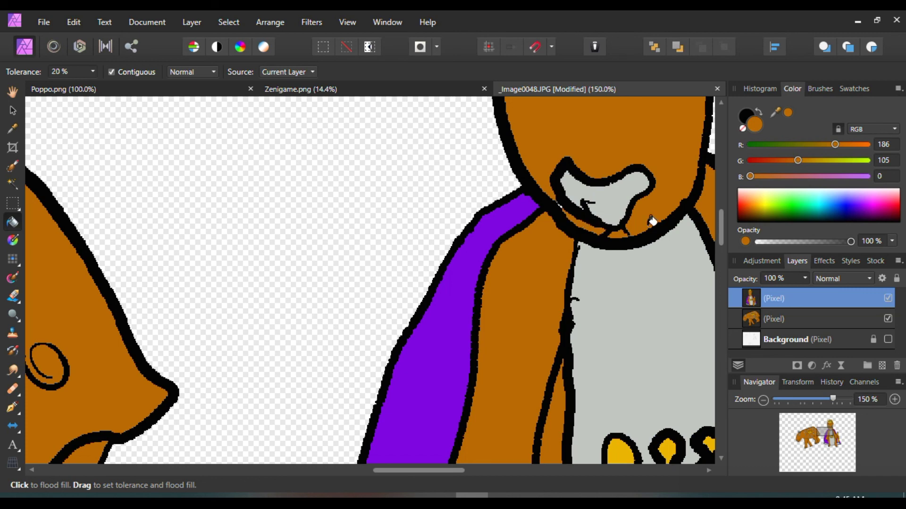
pyautogui.click(763, 399)
pyautogui.click(763, 399)
pyautogui.click(763, 399)
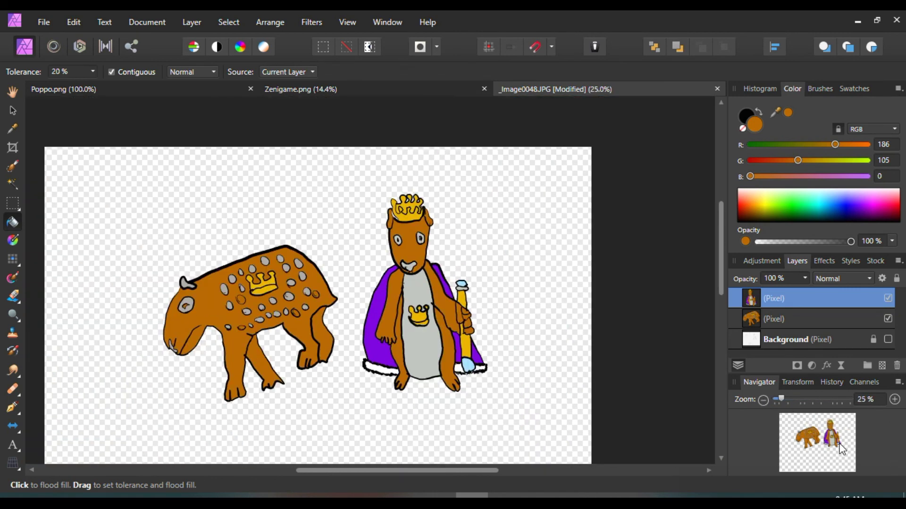
# Step: Flood-fill the unfilled sliver between the ear and the head crown with brown, and sample the crown's yellow for the Flood Fill tool
pyautogui.click(895, 399)
pyautogui.click(895, 399)
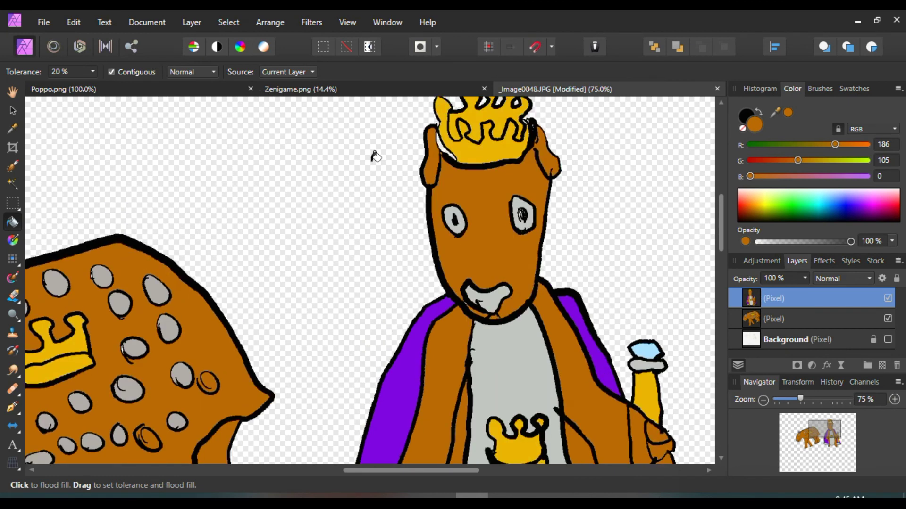
pyautogui.click(444, 138)
pyautogui.click(13, 128)
pyautogui.click(464, 154)
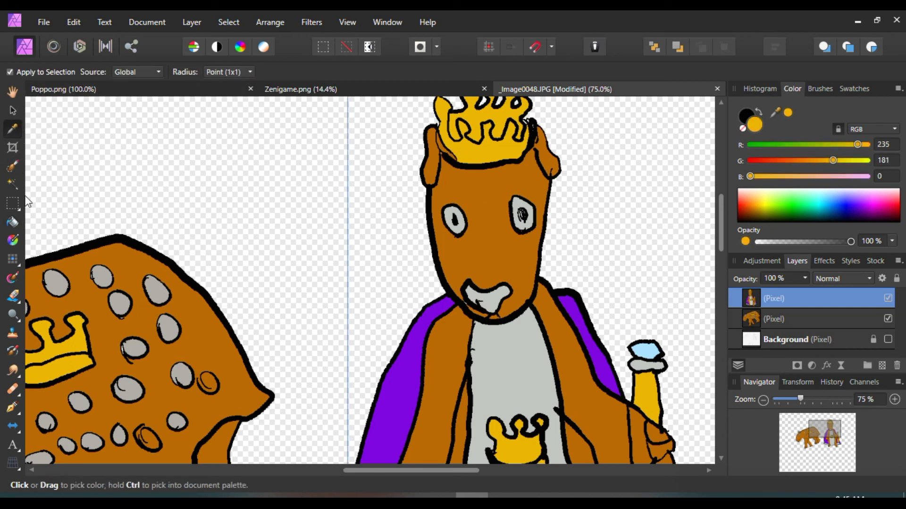
pyautogui.click(13, 222)
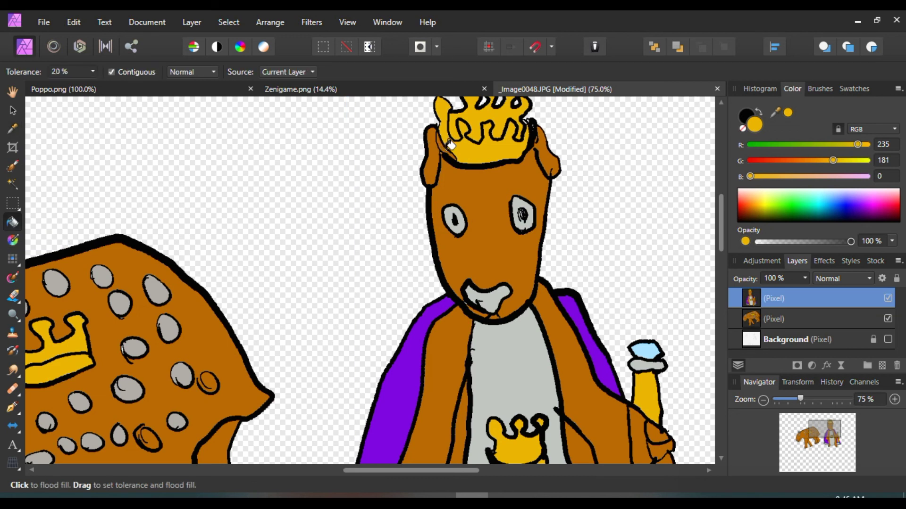
pyautogui.click(12, 260)
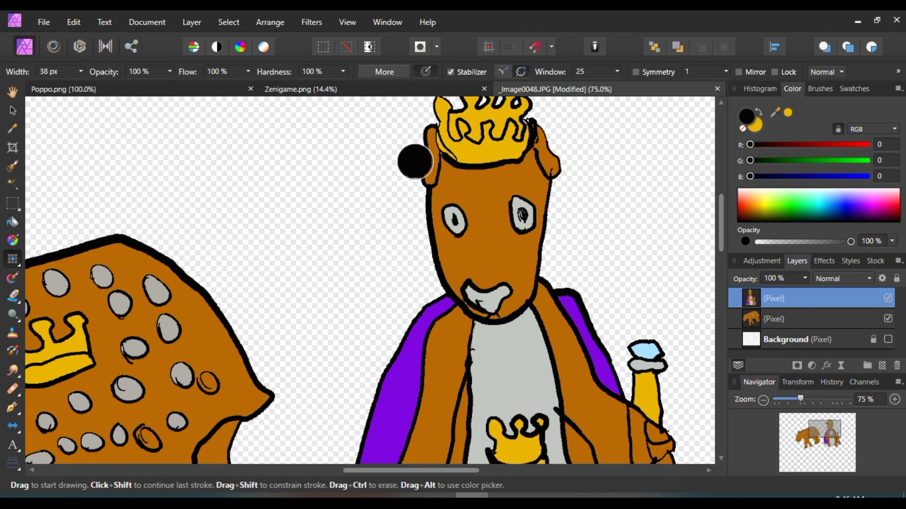
pyautogui.hotkey('ctrl', 'z')
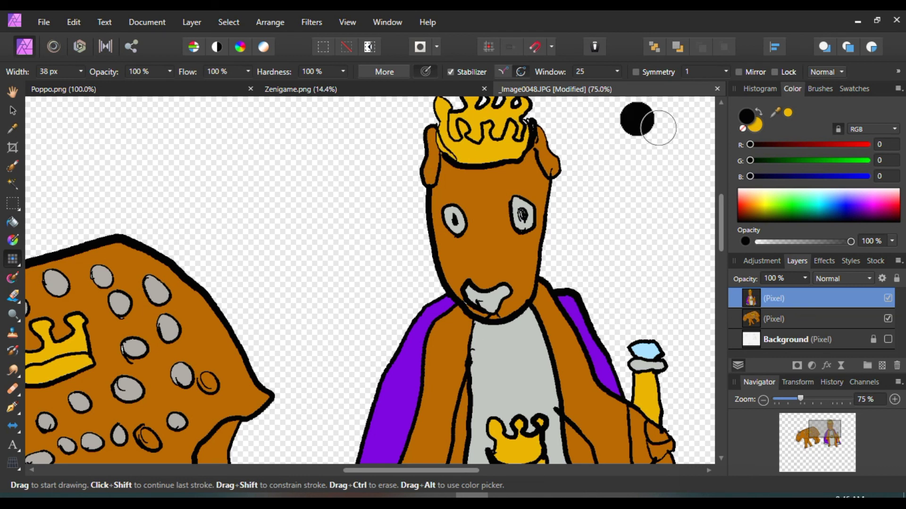
pyautogui.click(758, 111)
pyautogui.hotkey('ctrl', 'z')
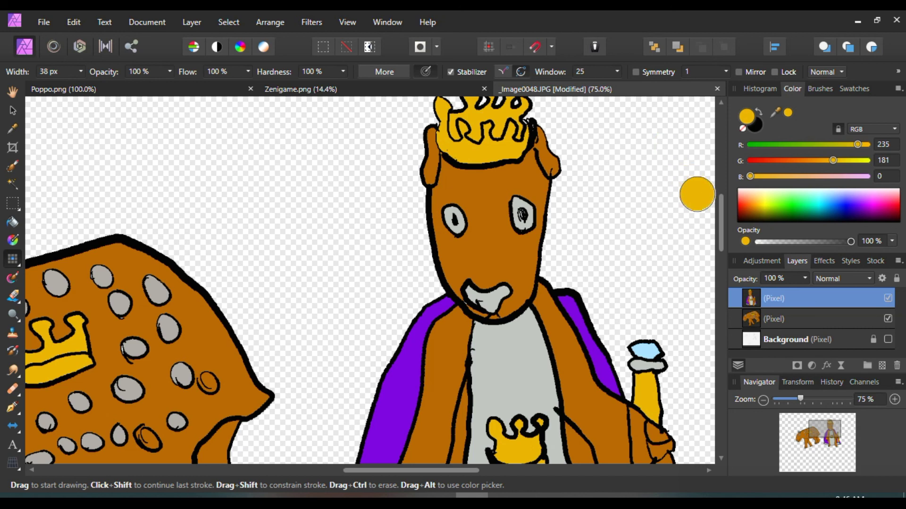
pyautogui.click(759, 402)
pyautogui.click(759, 401)
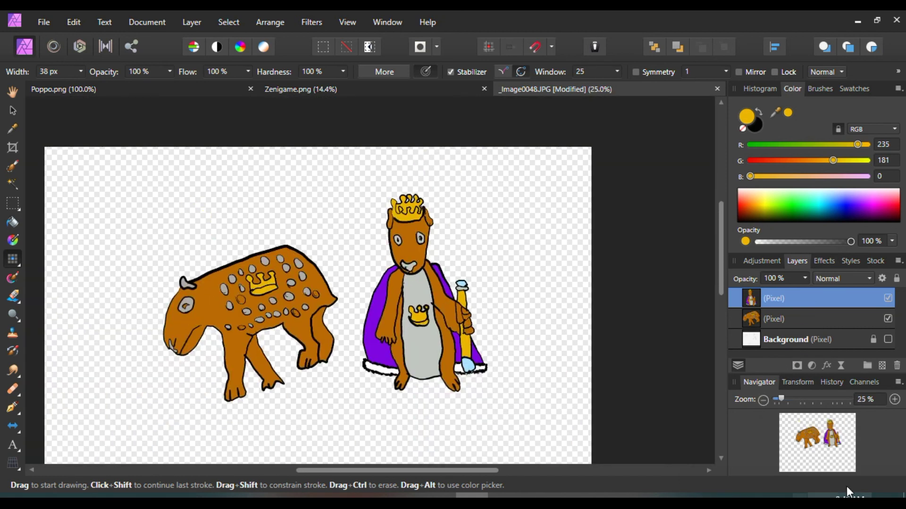